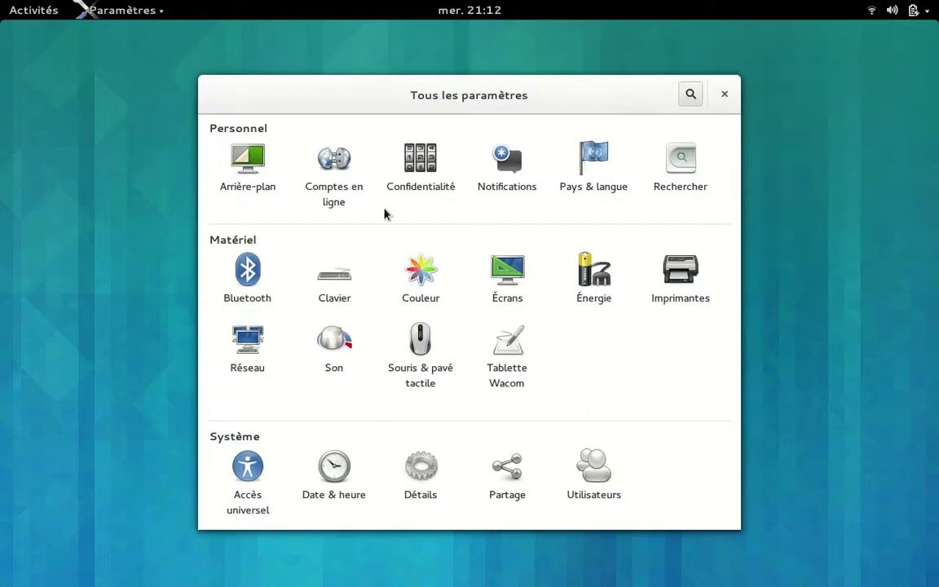
Review the online accounts settings and the system details overview, returning to the full list of settings
left_click(325, 162)
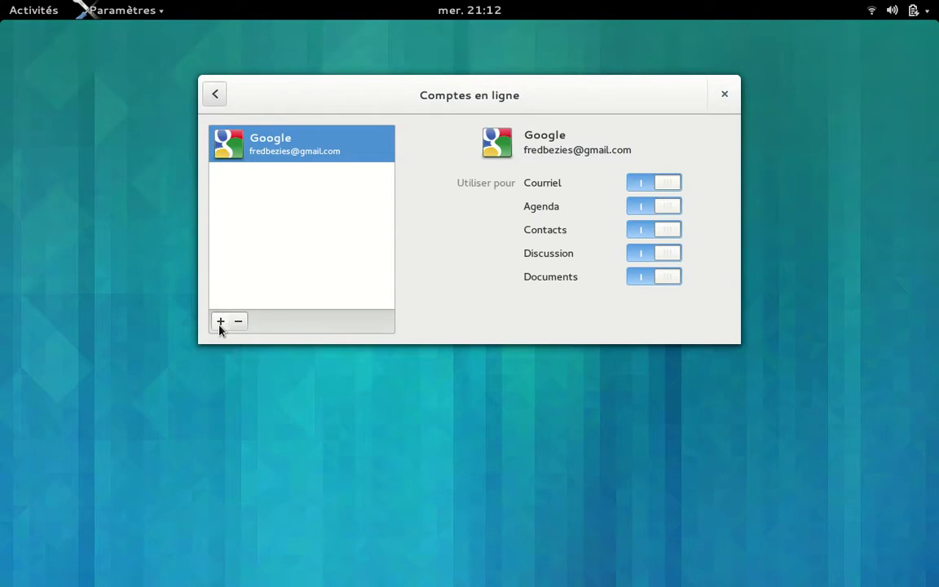
left_click(216, 94)
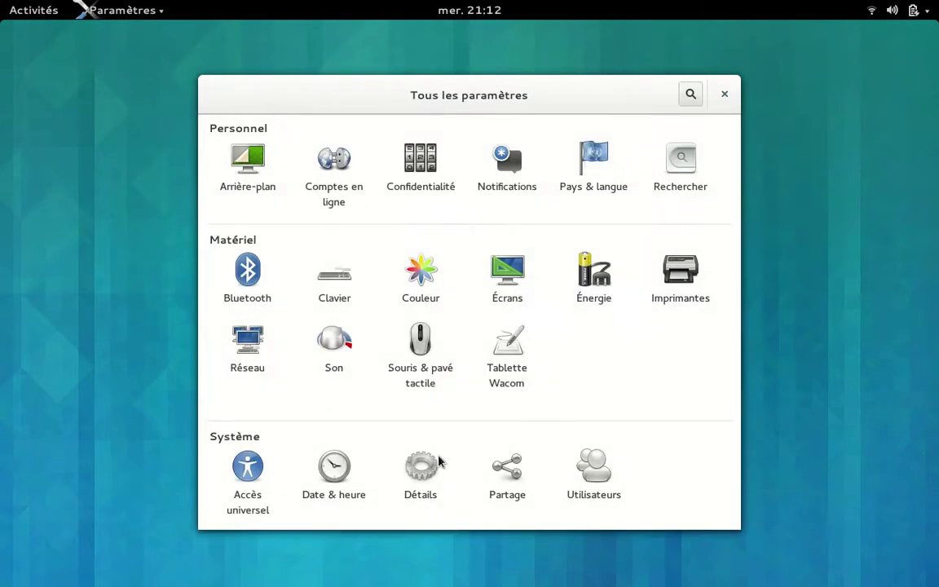
left_click(420, 502)
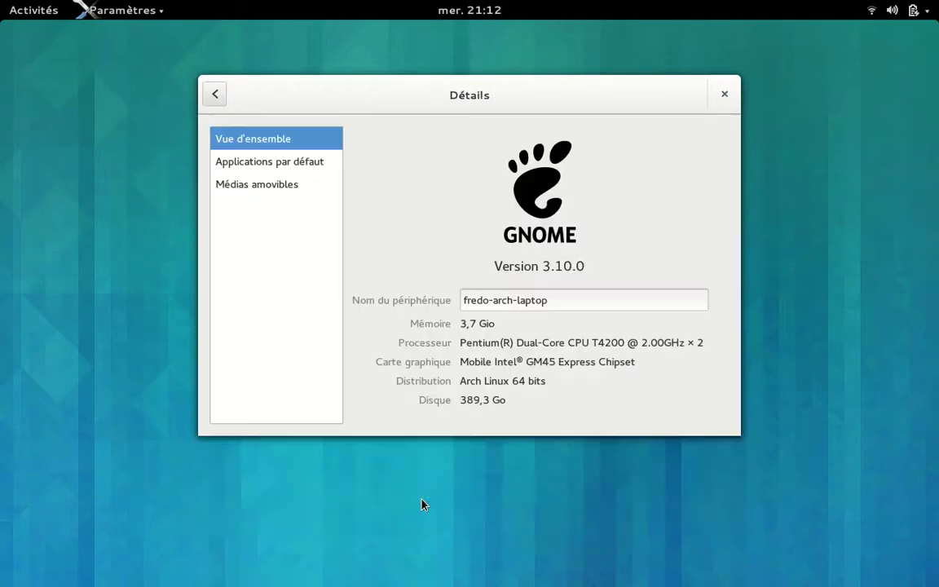
left_click(215, 93)
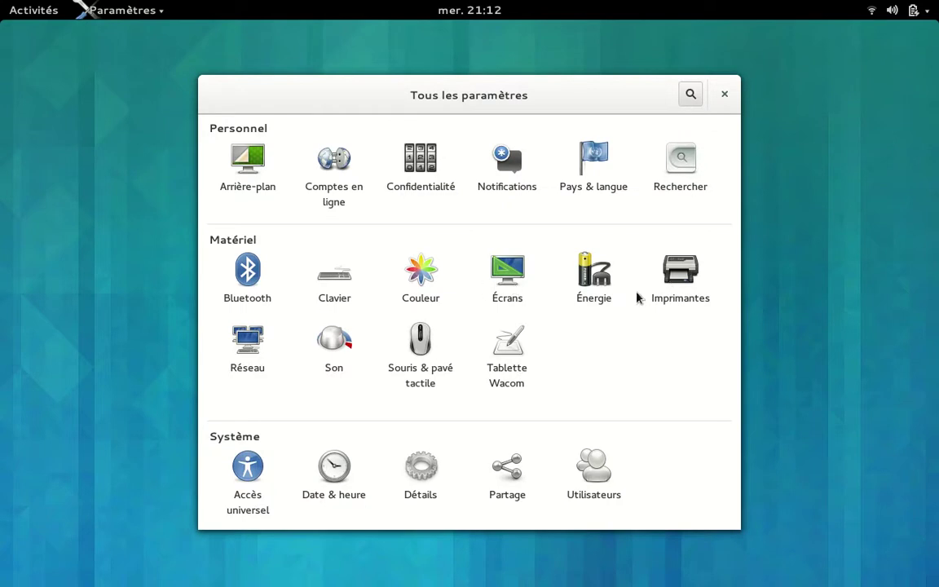
Review the sound settings for input, sound effects and applications, and close the settings window
left_click(336, 350)
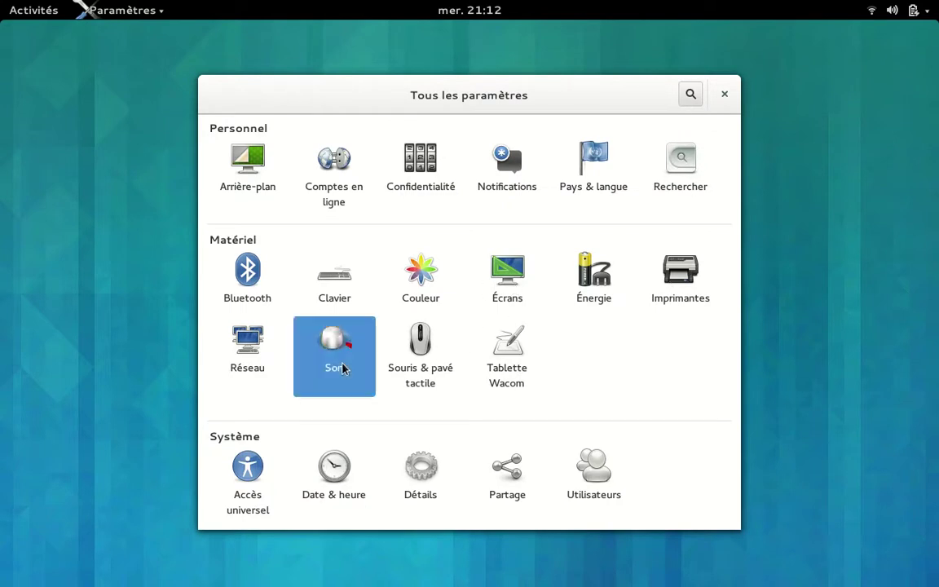
left_click(281, 201)
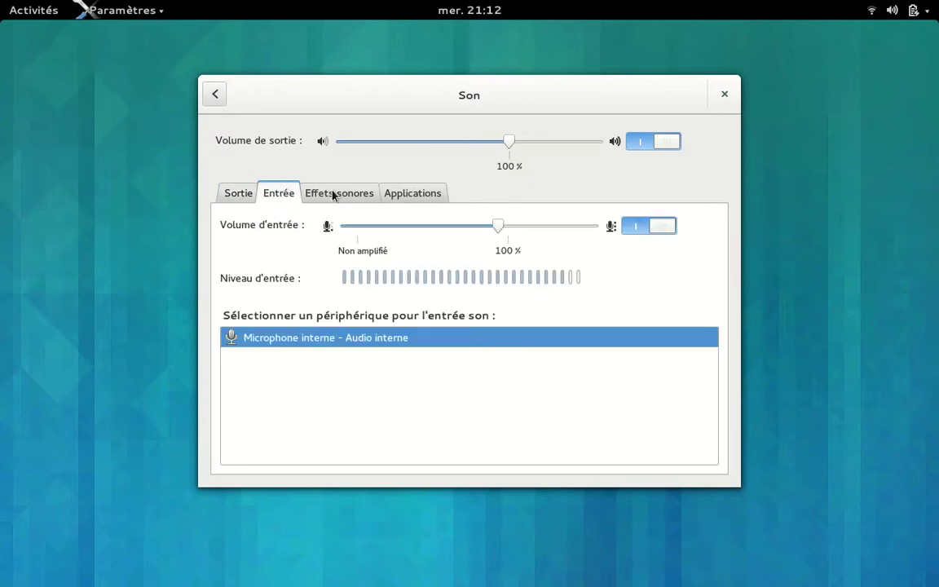
left_click(315, 190)
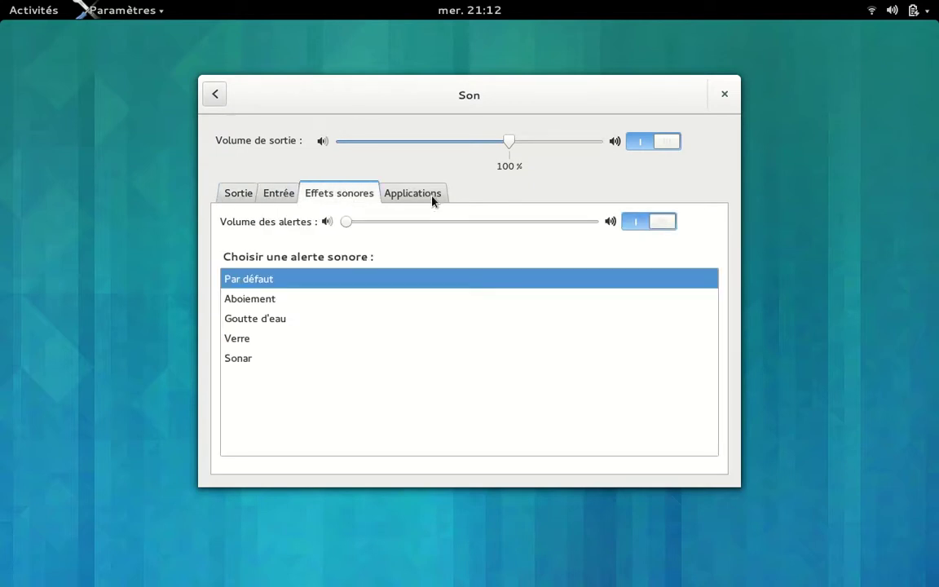
left_click(431, 202)
left_click(215, 93)
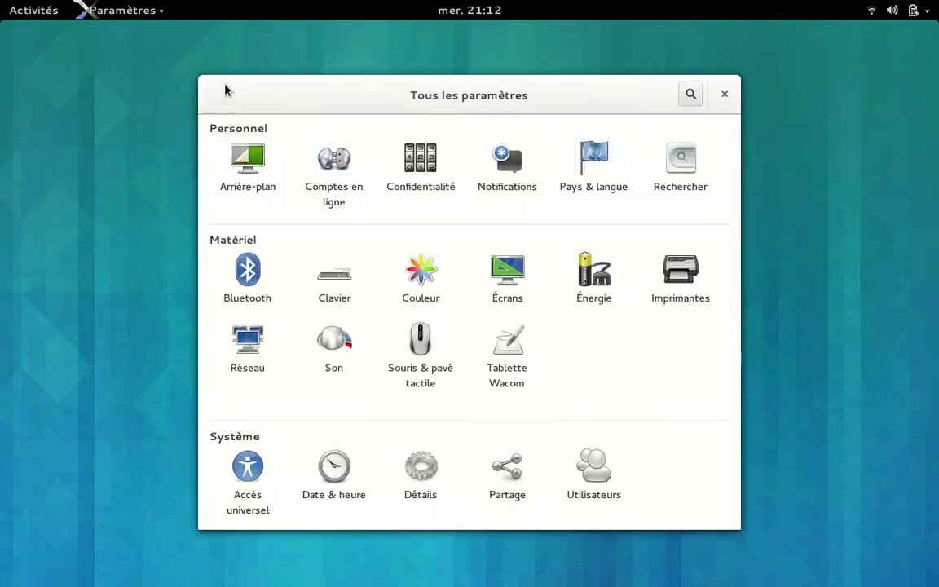
left_click(728, 104)
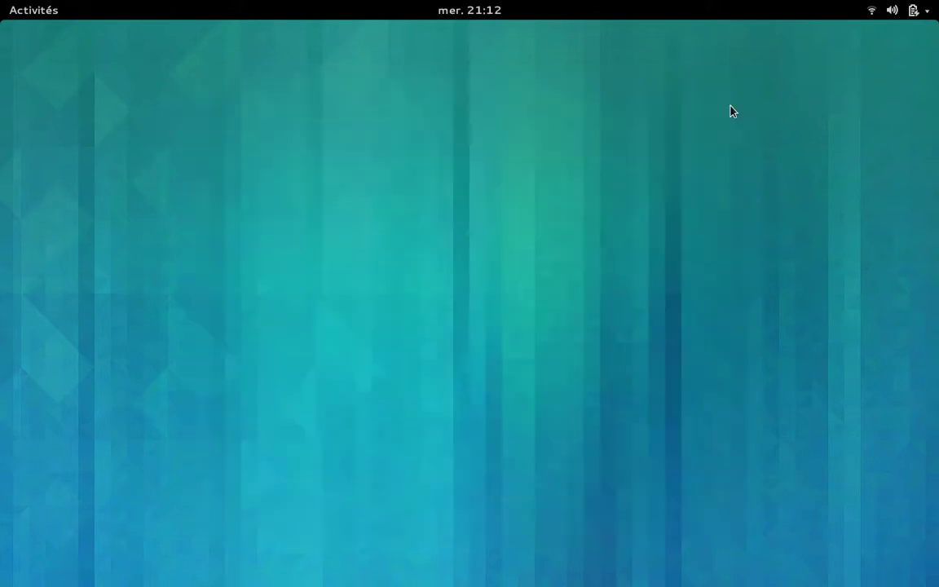
Open the Fichiers file manager and check its version in the about information
left_click(5, 3)
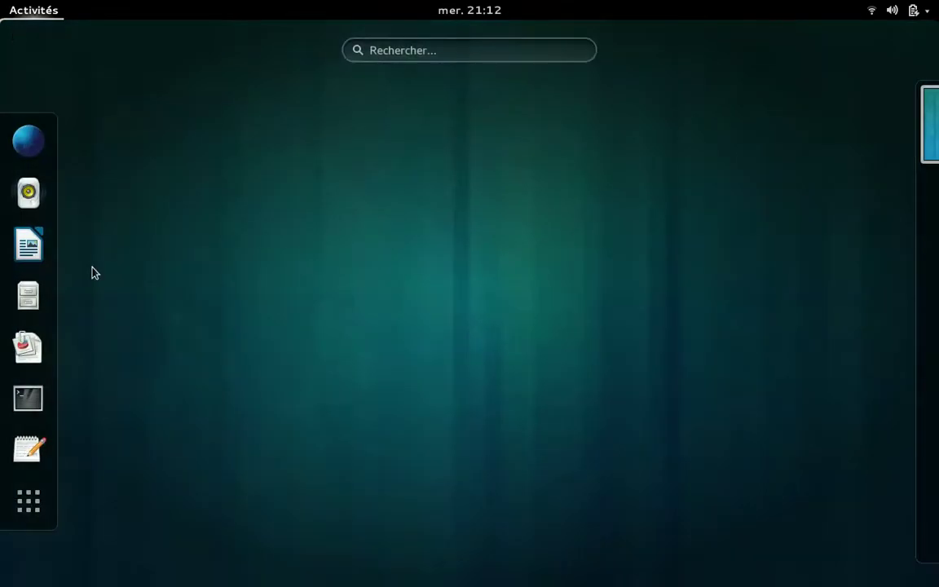
left_click(28, 295)
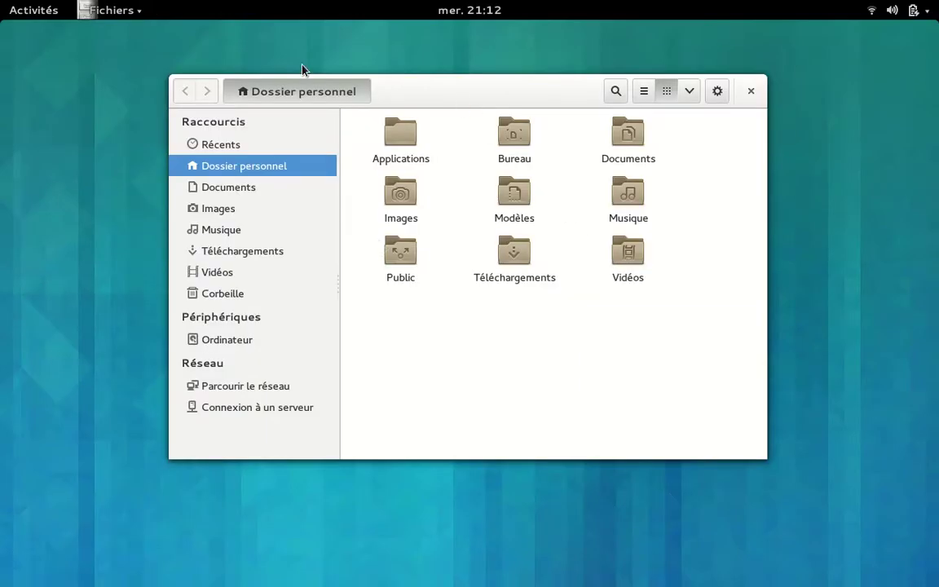
left_click(130, 11)
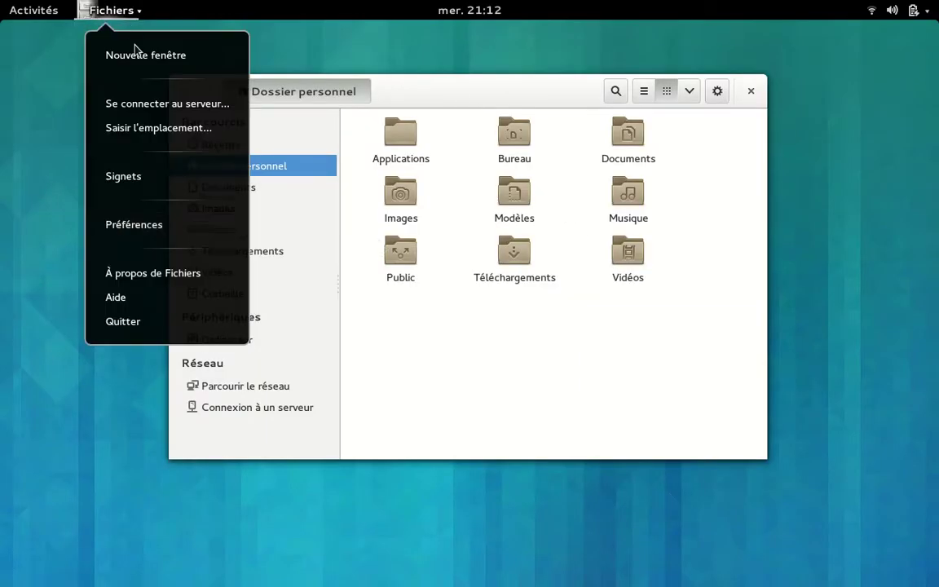
left_click(156, 272)
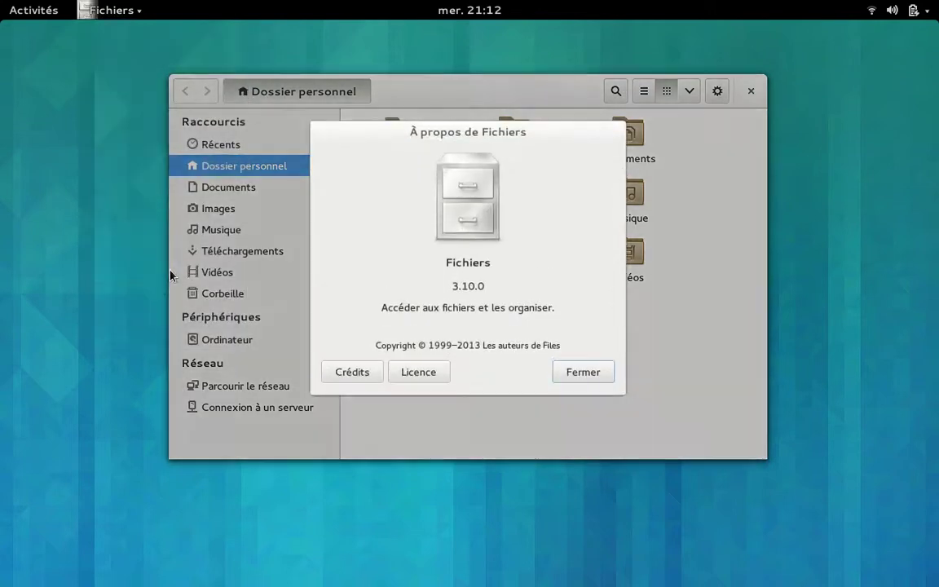
left_click(580, 375)
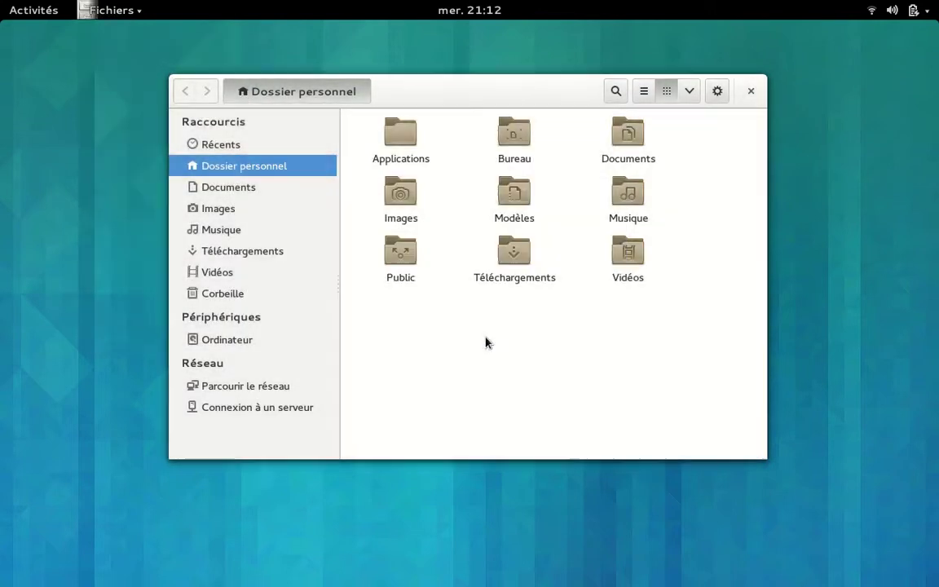
Review the file manager's preferences for views, behaviour, display, list columns and preview, and close them
left_click(118, 9)
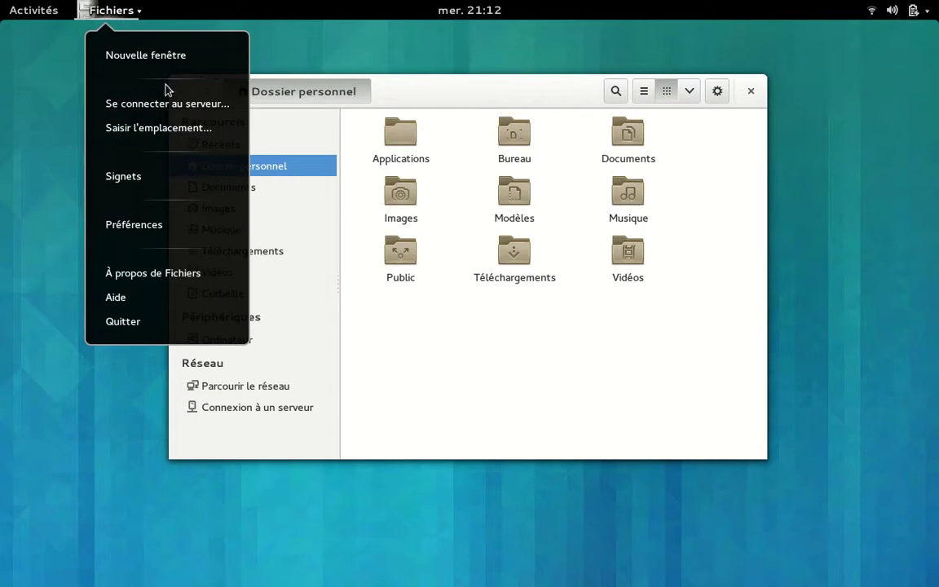
left_click(160, 230)
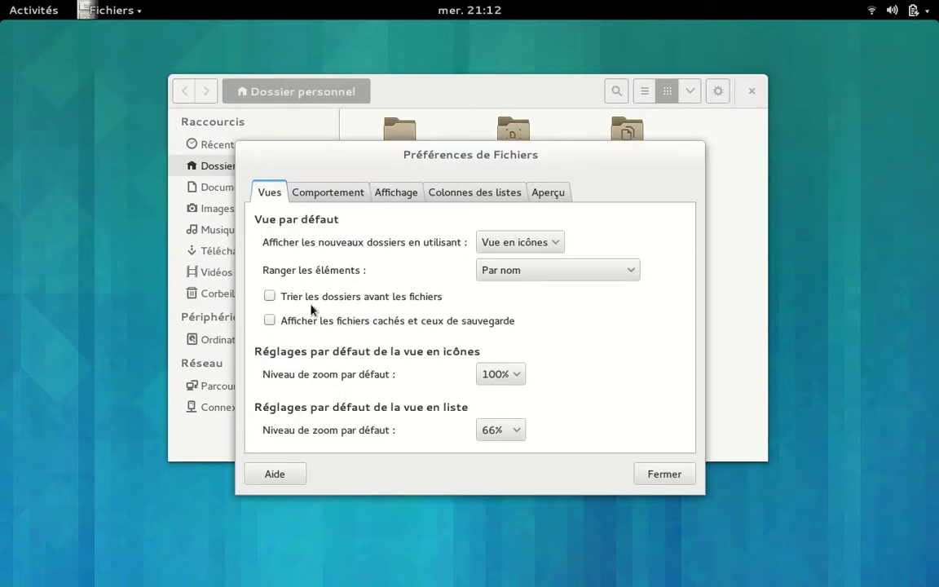
left_click(315, 200)
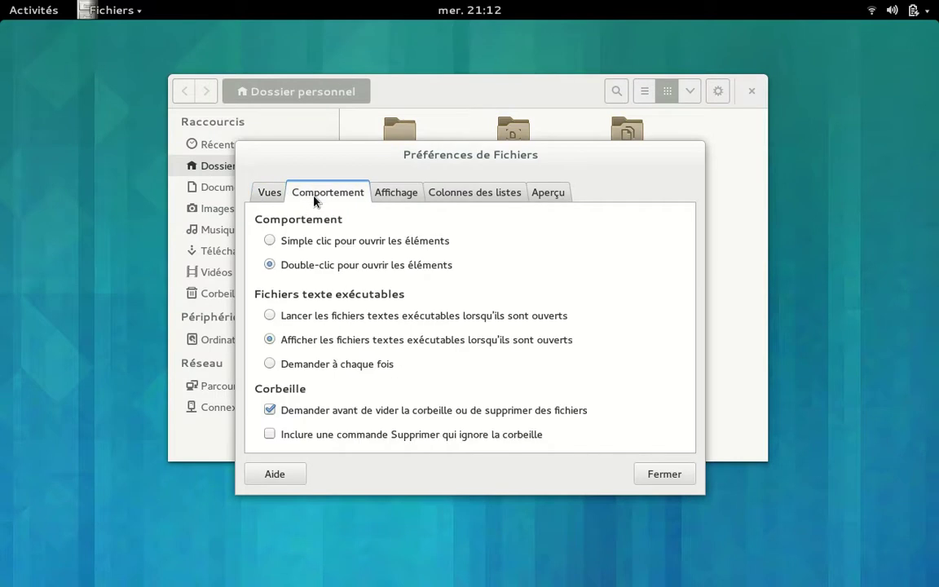
left_click(405, 194)
left_click(436, 193)
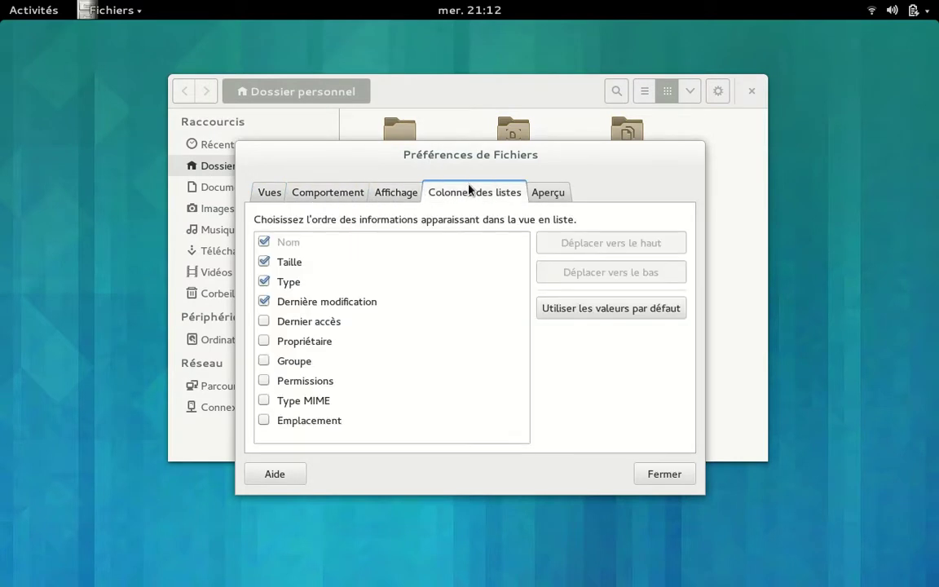
left_click(540, 193)
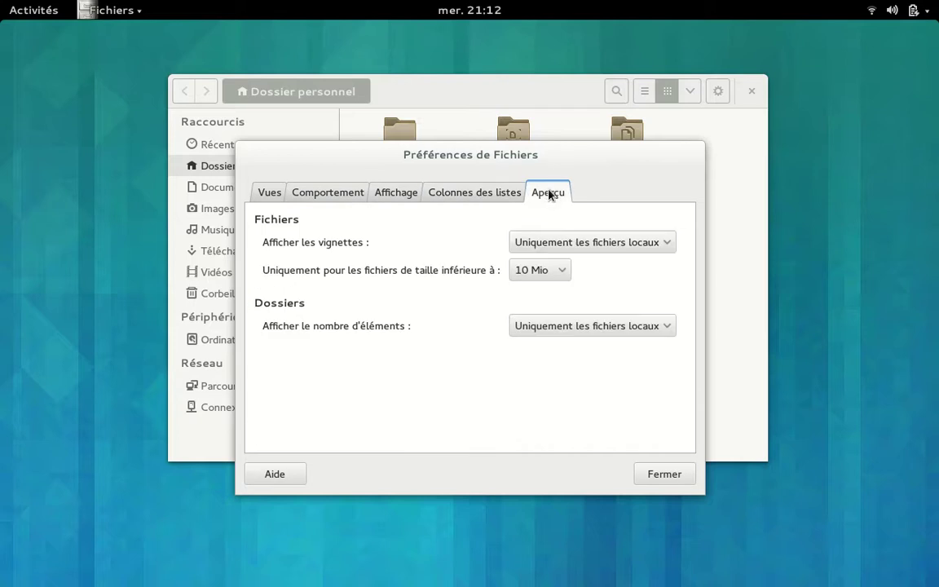
left_click(664, 475)
Open a terminal in the home folder and run uname -a
right_click(592, 321)
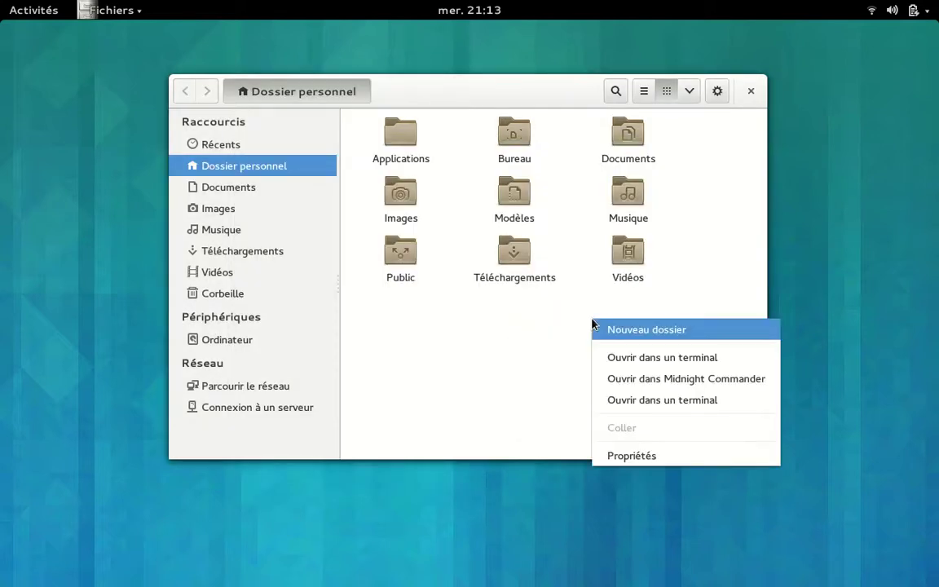
left_click(626, 358)
type("uname -a")
key("BackSpace")
key("Return")
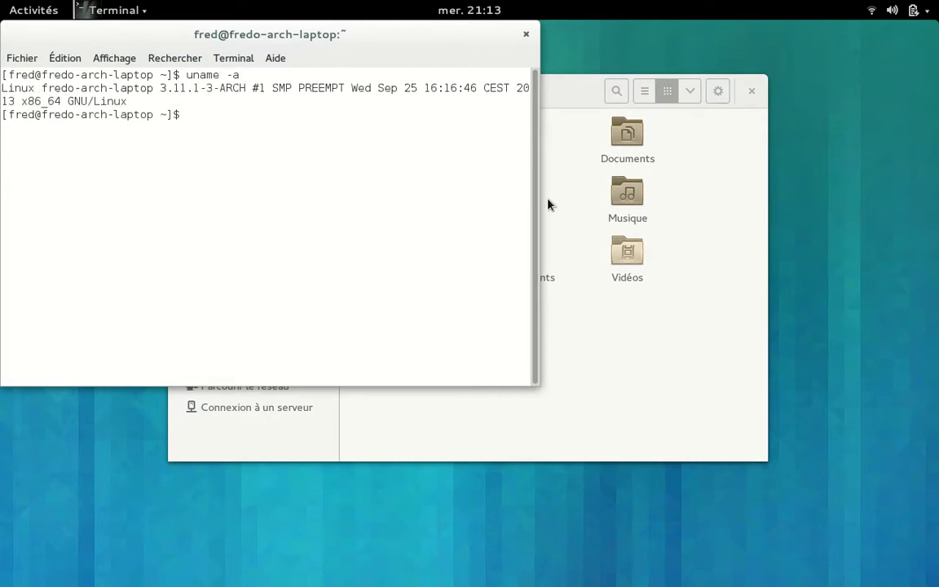
View the terminal's about information, and close both the terminal and file manager windows
left_click(275, 58)
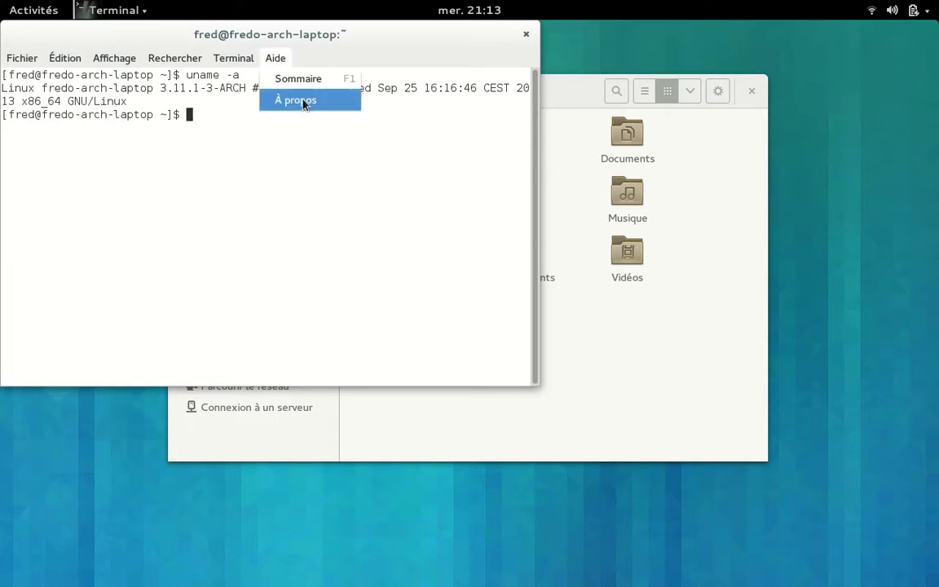
left_click(303, 99)
left_click(385, 340)
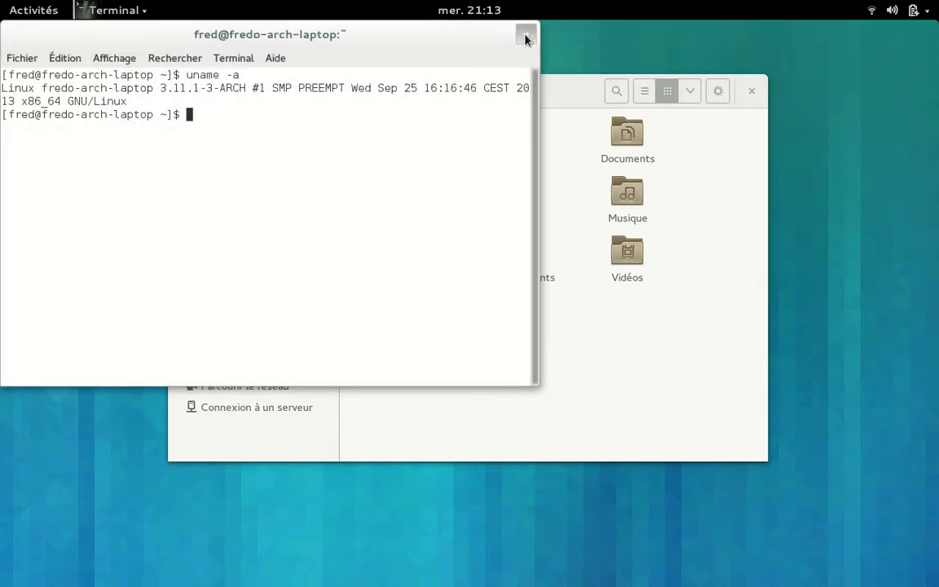
left_click(525, 34)
left_click(747, 95)
Show all installed applications in the activities overview and browse through their pages
key("super")
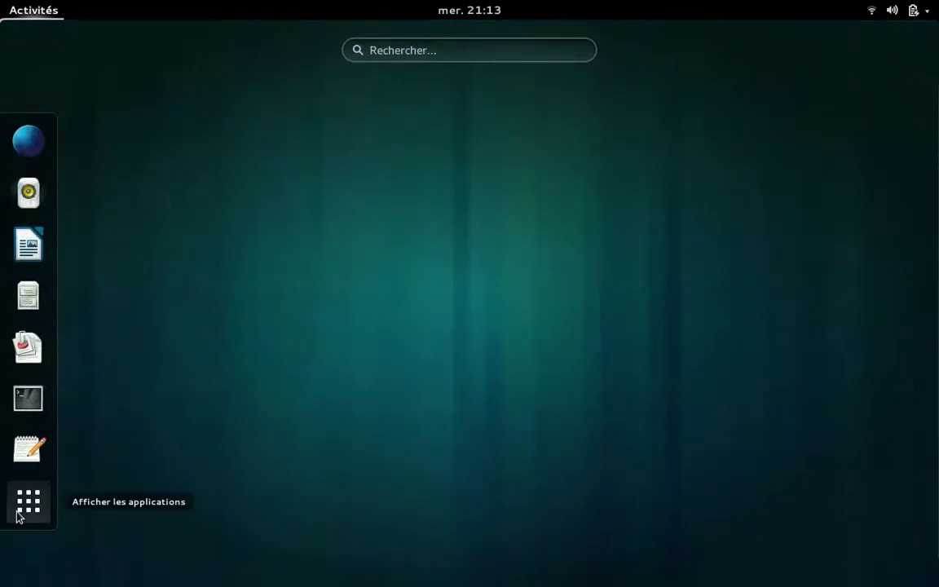
left_click(17, 510)
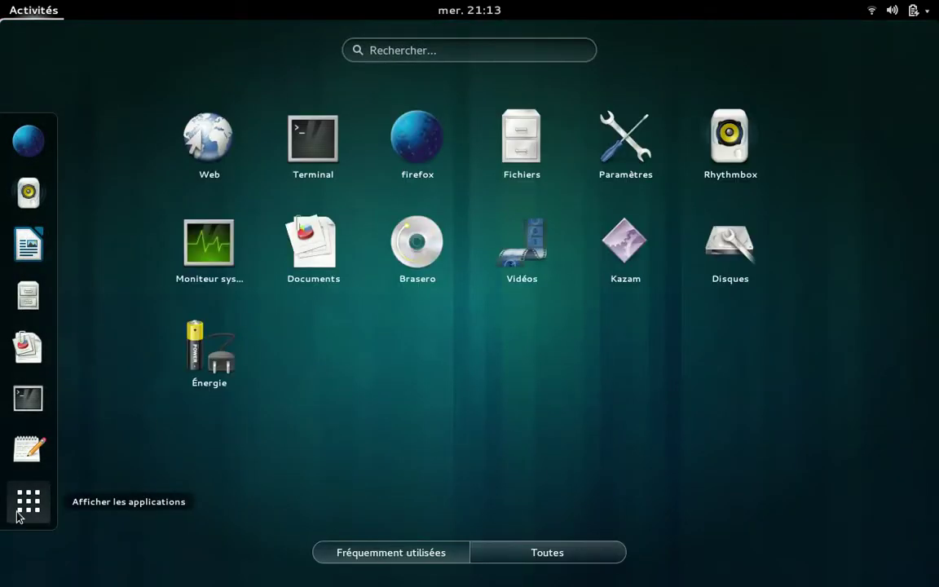
left_click(523, 552)
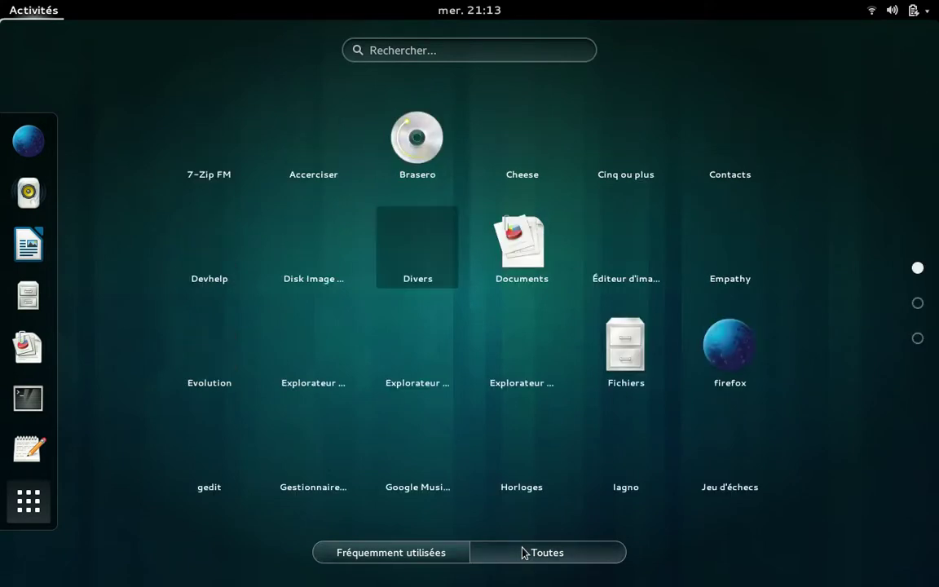
left_click(918, 304)
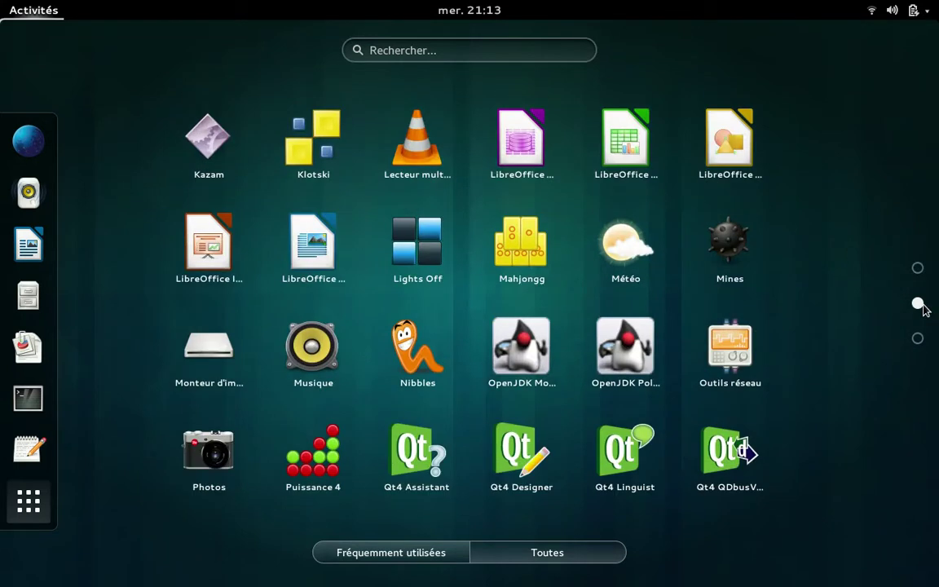
left_click(919, 339)
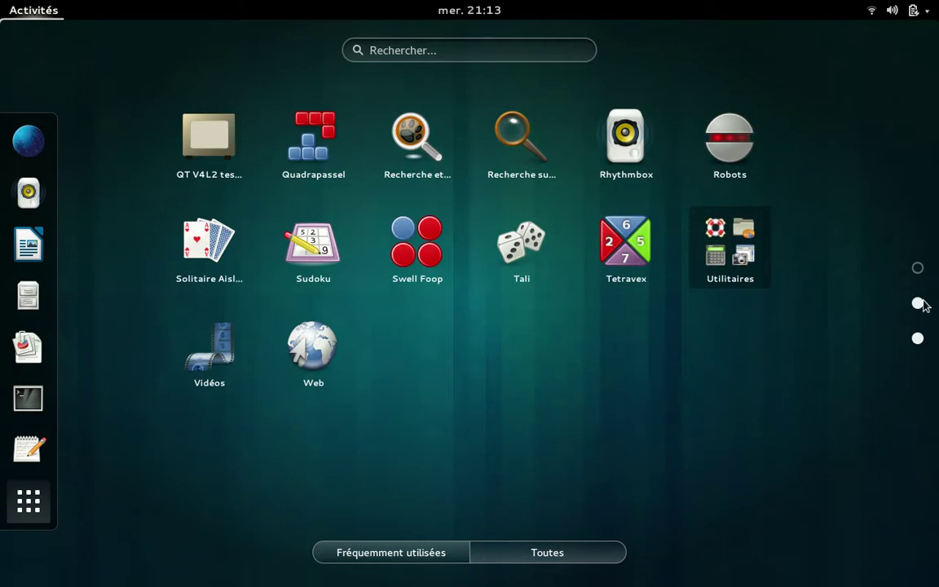
left_click(918, 304)
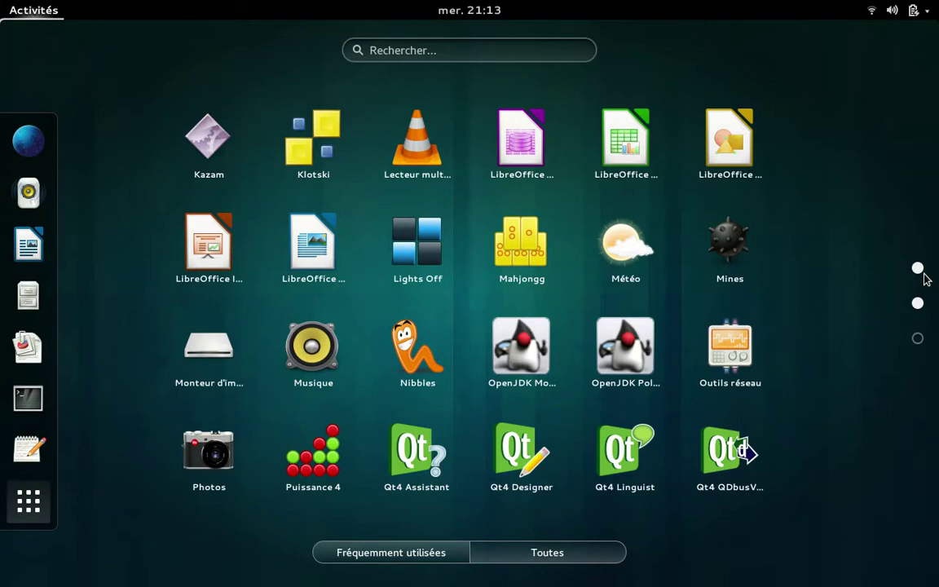
Launch the Musique application and browse down its album collection
left_click(316, 336)
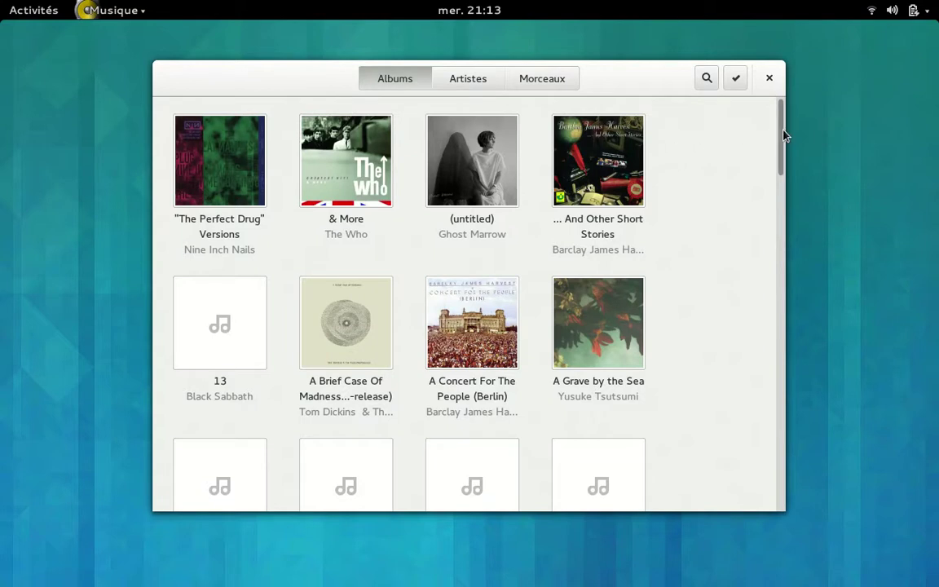
left_click_drag(784, 136, 772, 243)
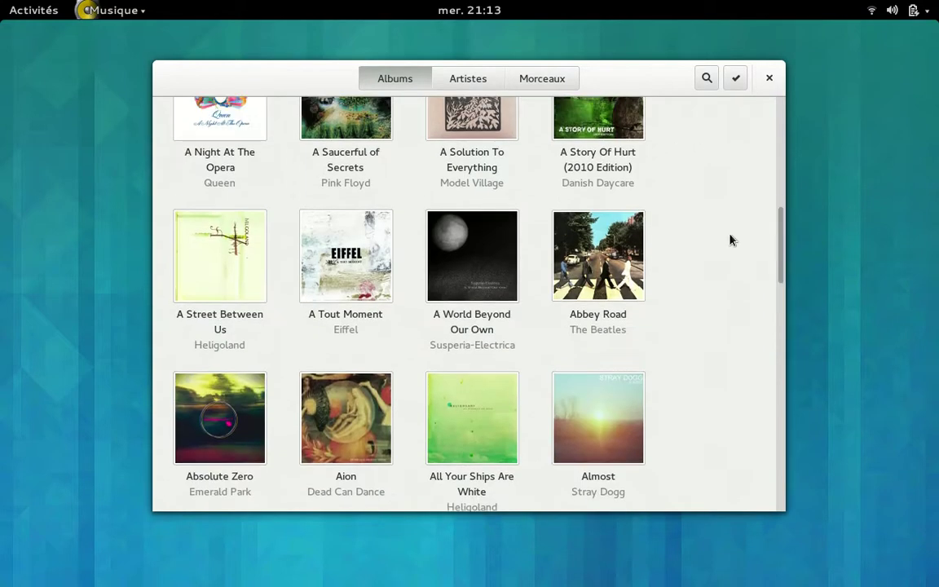
Switch the music library to the artists view and load more artists at the end of the list
left_click(447, 83)
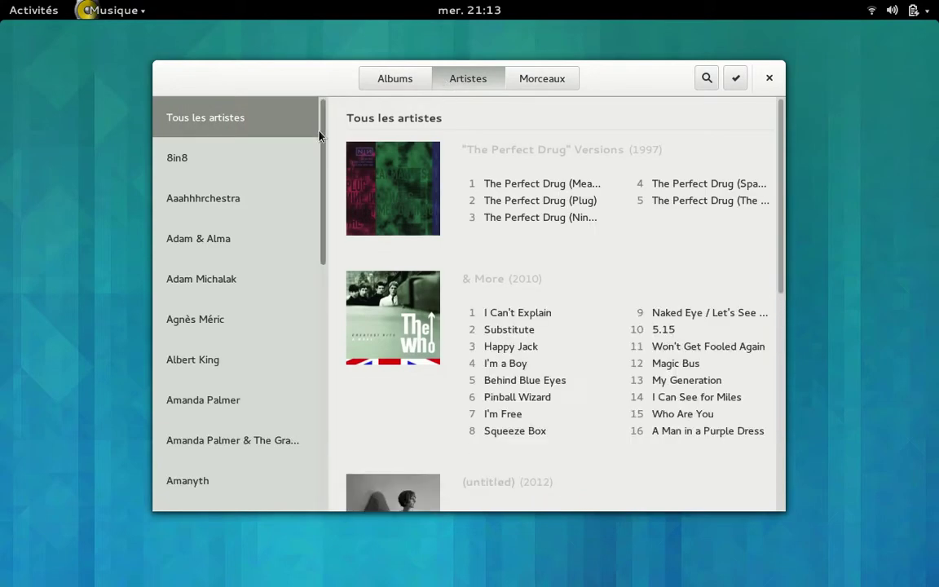
left_click_drag(320, 133, 318, 407)
left_click(237, 502)
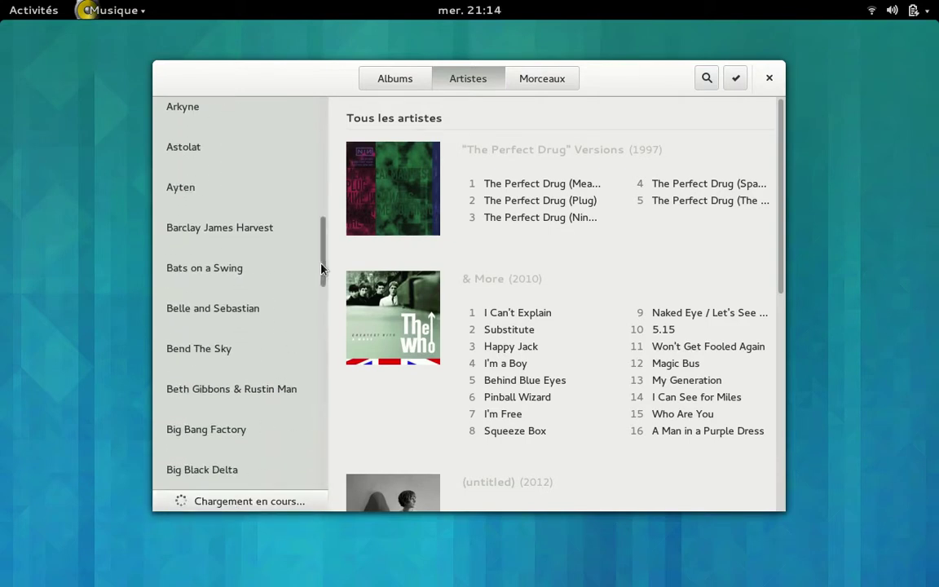
Check the version of Musique in its about information and browse further down the artist list
left_click(108, 10)
left_click(127, 153)
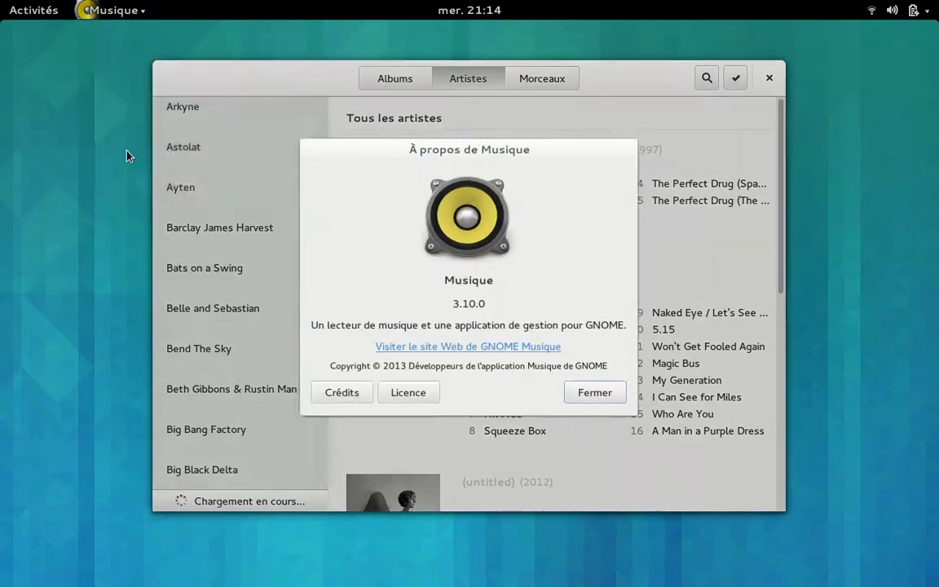
left_click(596, 396)
left_click_drag(325, 279, 329, 366)
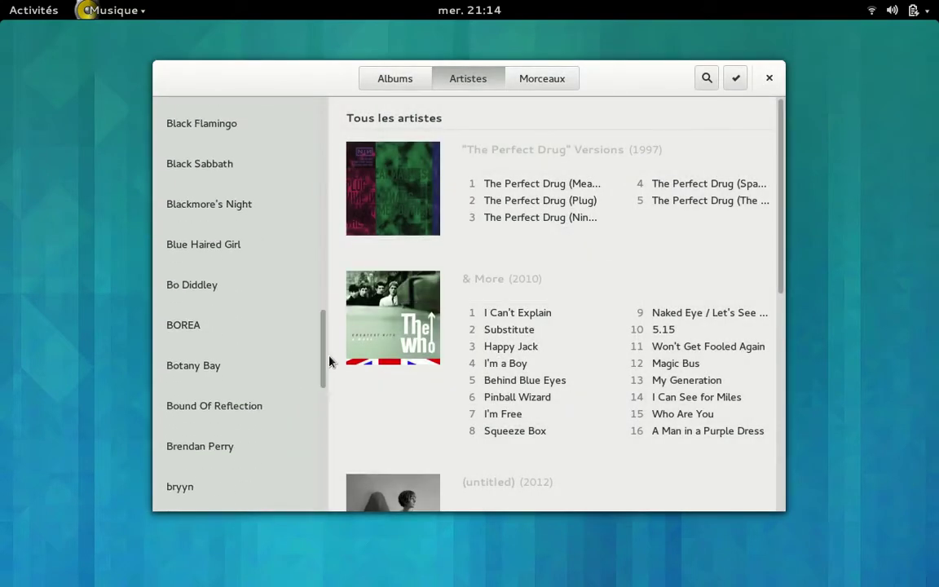
Play Highland from the Blackmore's Night album Autumn Sky, pause the playback and close the music player
left_click(263, 200)
left_click_drag(778, 146, 674, 179)
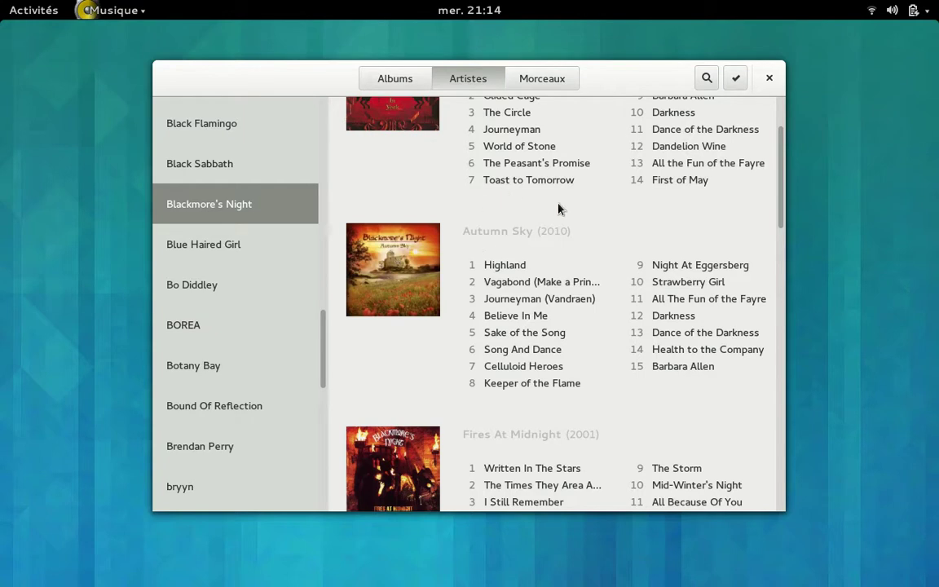
left_click(512, 267)
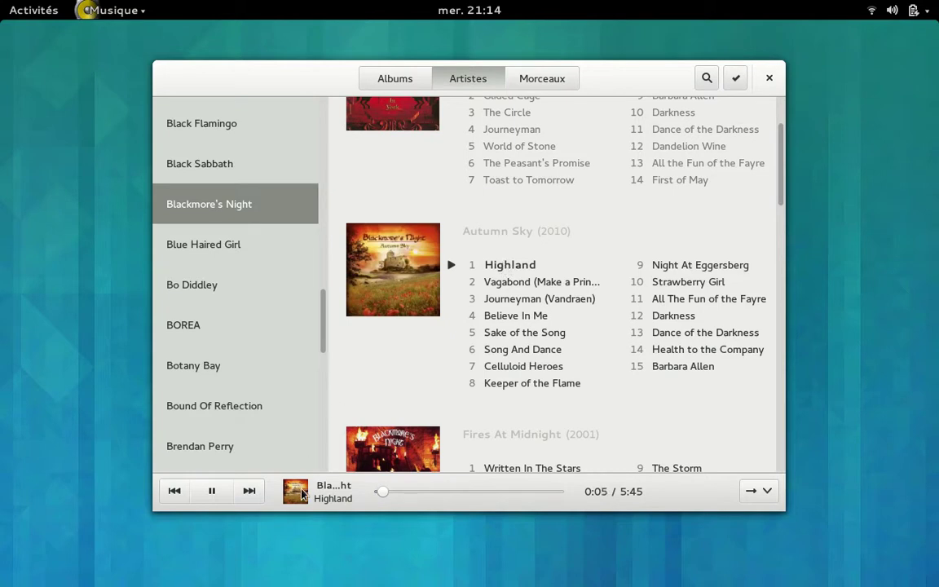
left_click(211, 491)
left_click(769, 77)
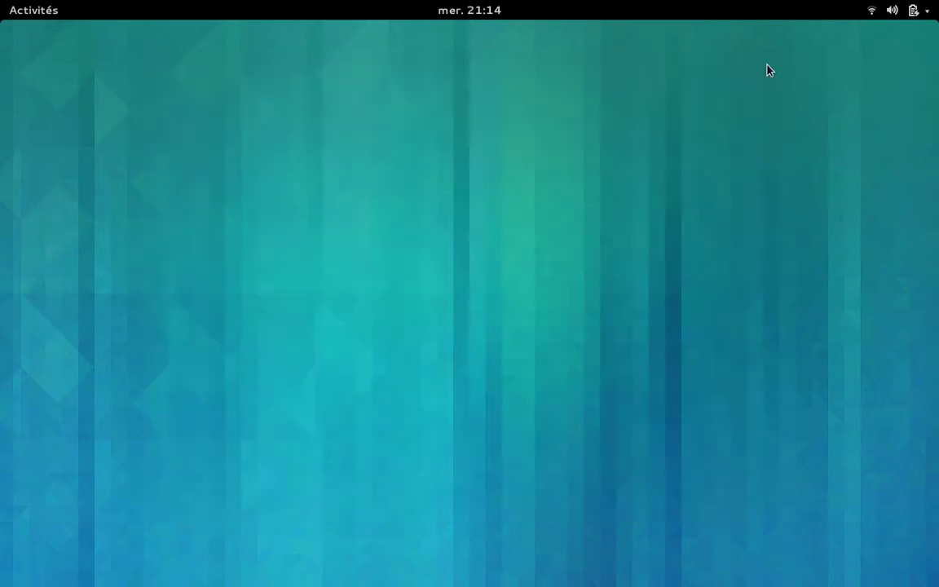
Search the activities overview for "me" and launch the Météo weather application
key("super")
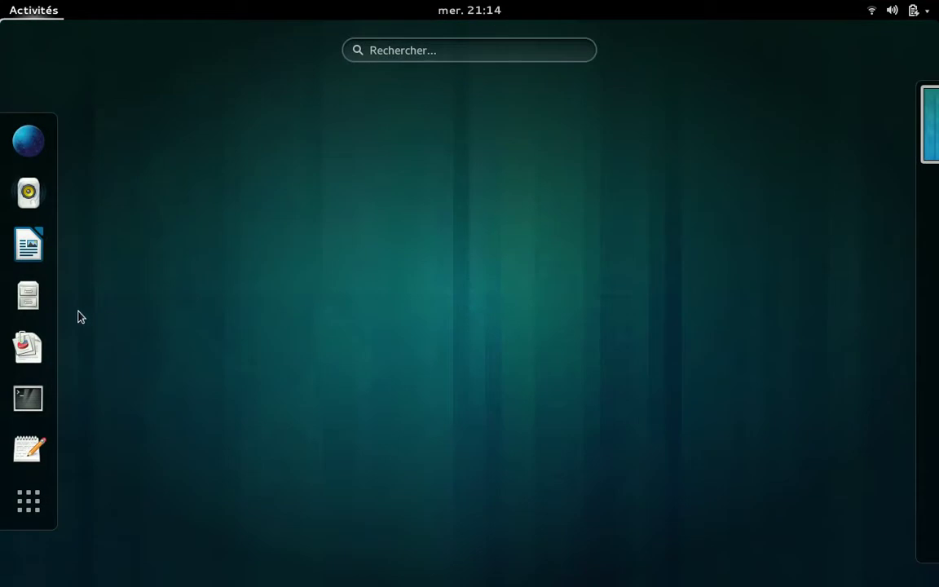
left_click(25, 492)
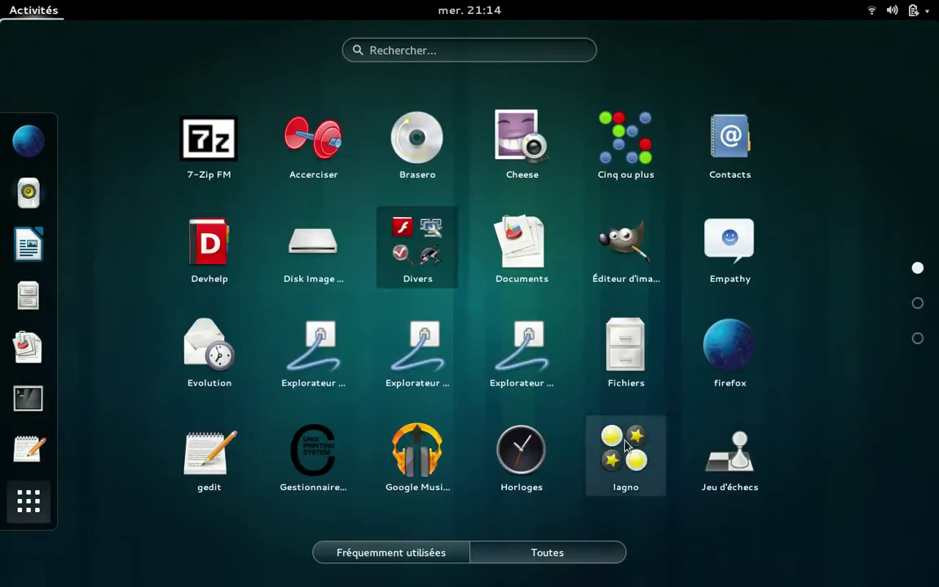
left_click(519, 52)
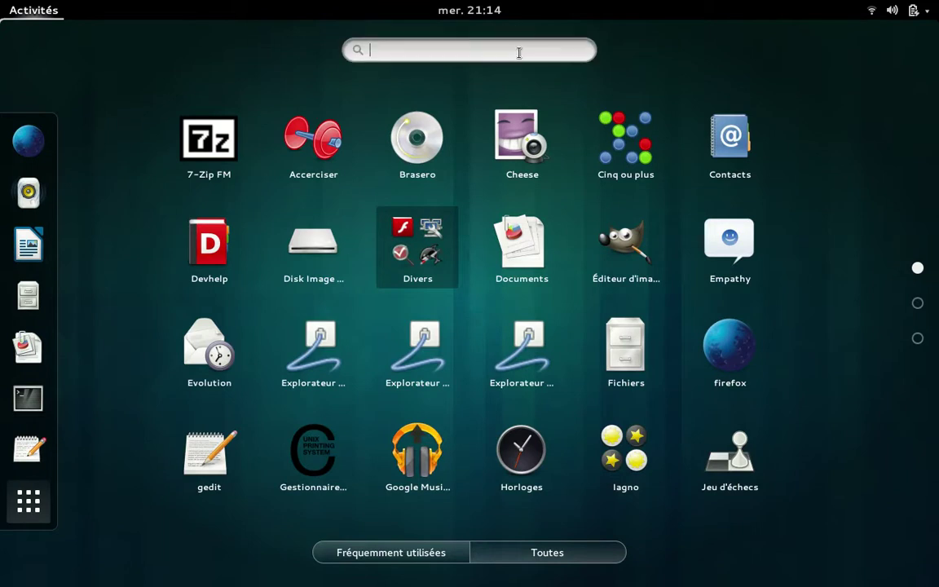
type("me")
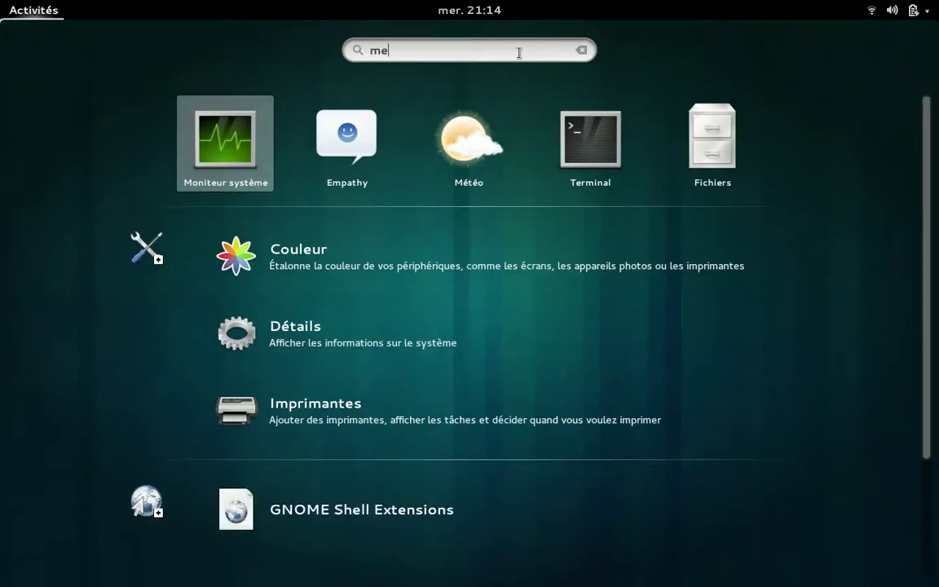
type("l")
left_click(445, 181)
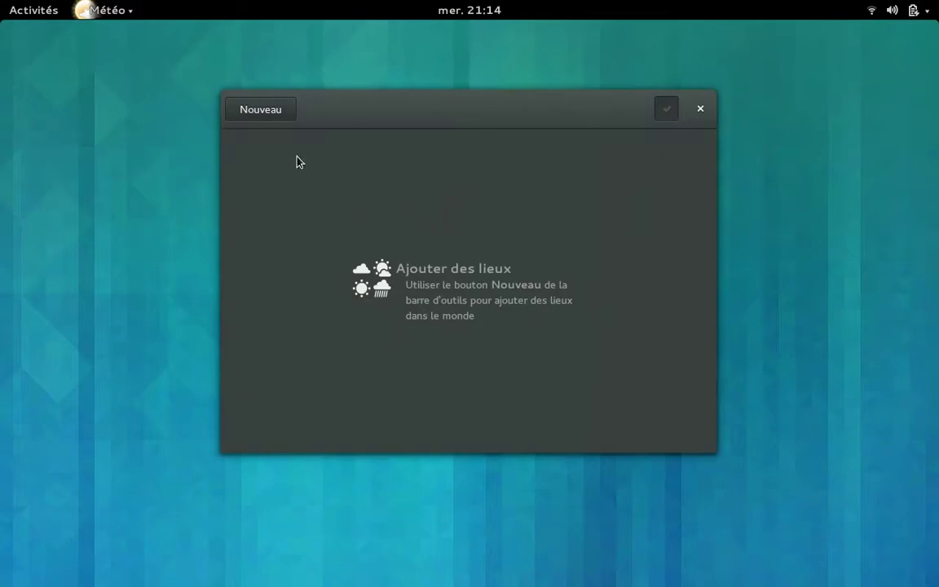
Add Bordeaux, France as a new weather location
left_click(284, 119)
type("Bor")
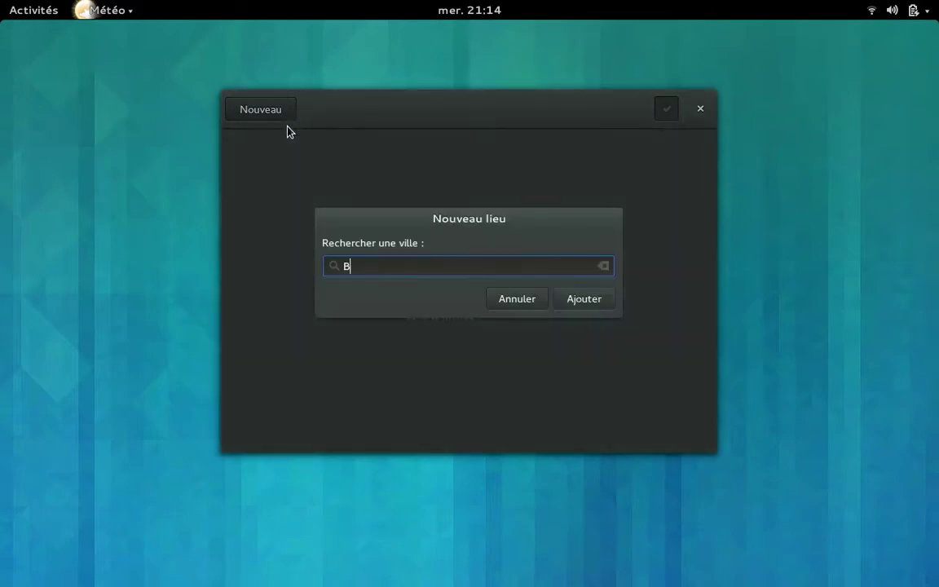
key("Down")
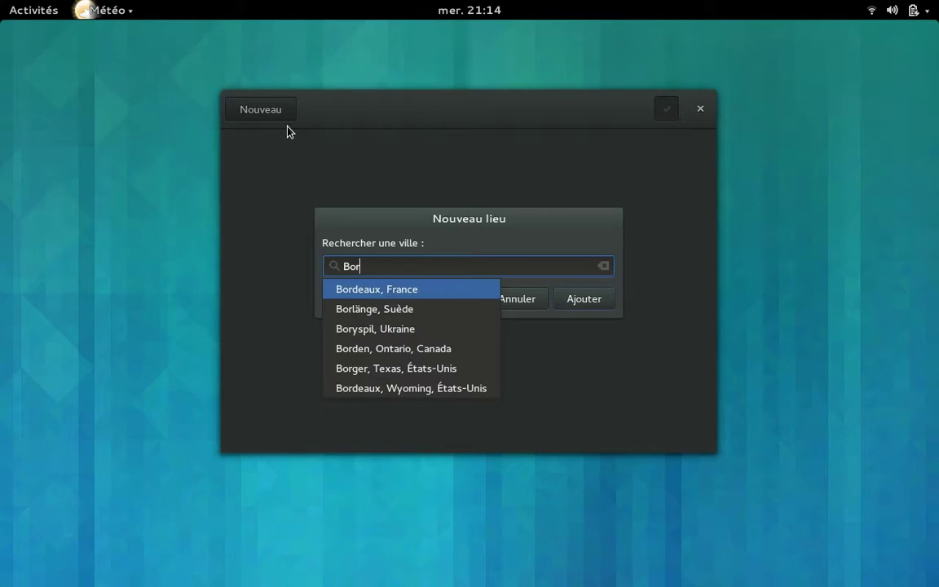
key("Return")
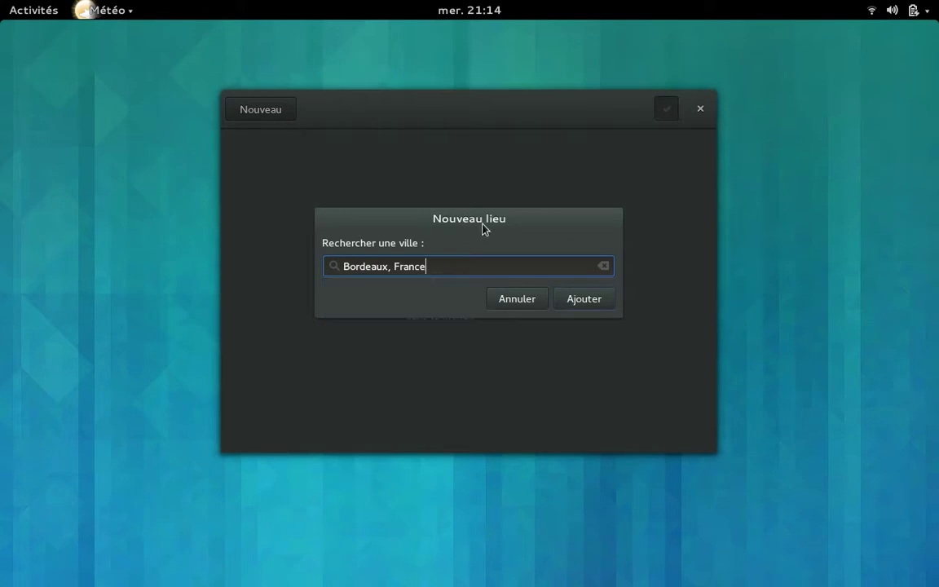
left_click(578, 302)
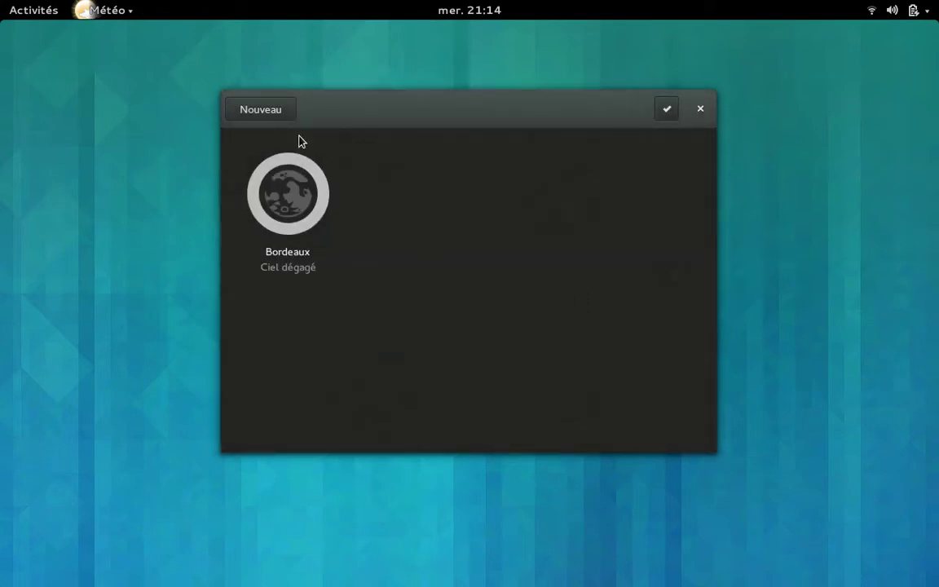
Add Paris (Charles de Gaulle International Airport), France as a second weather location
left_click(277, 112)
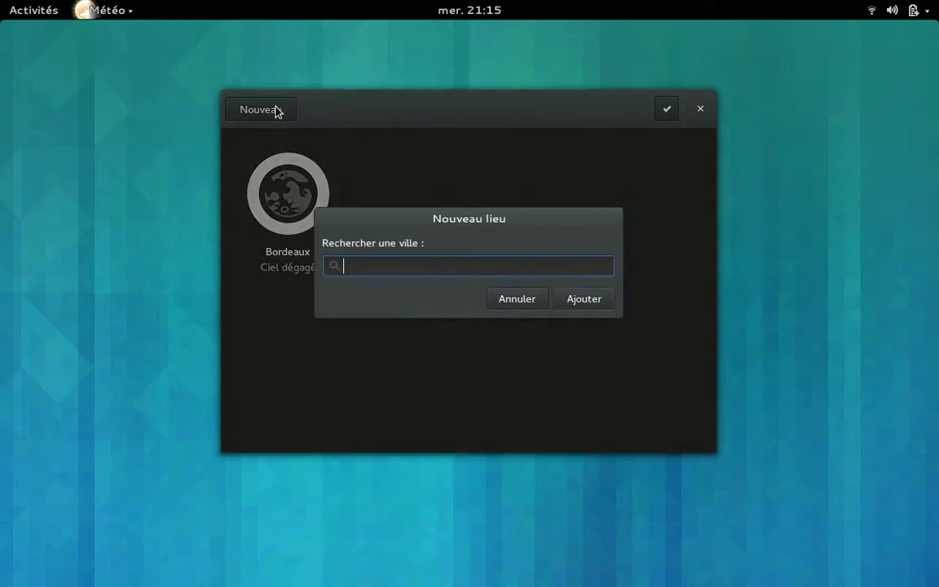
type("Arc")
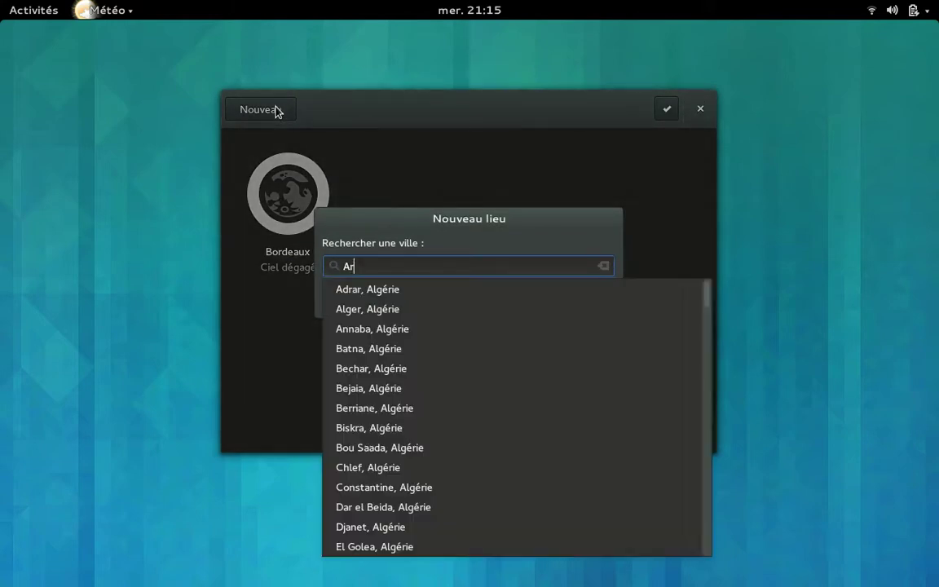
key("BackSpace")
key("BackSpace")
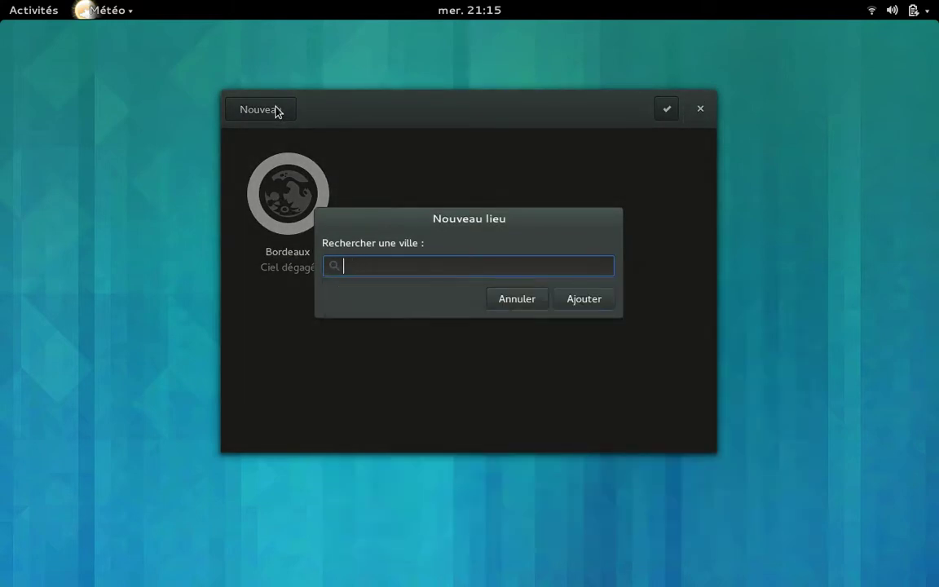
type("Pari")
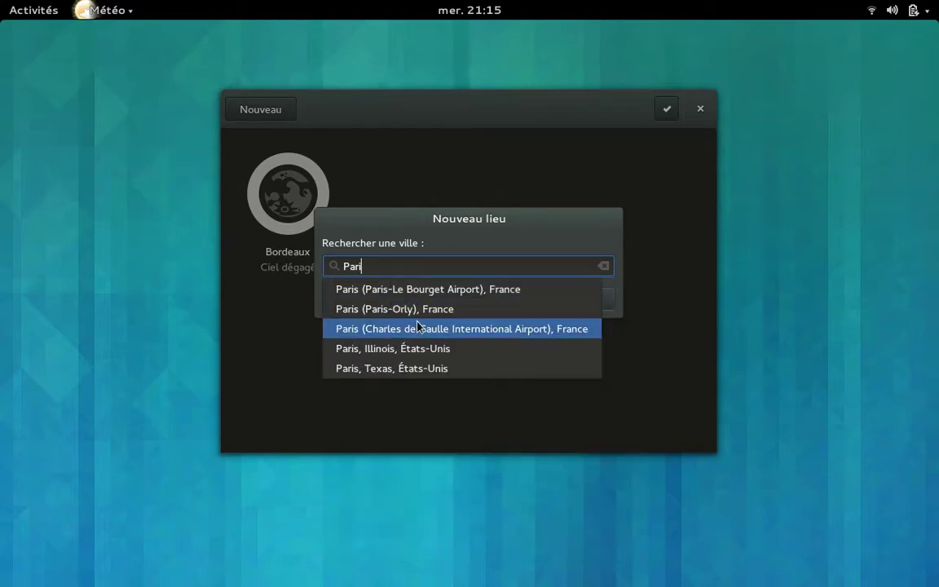
left_click(417, 327)
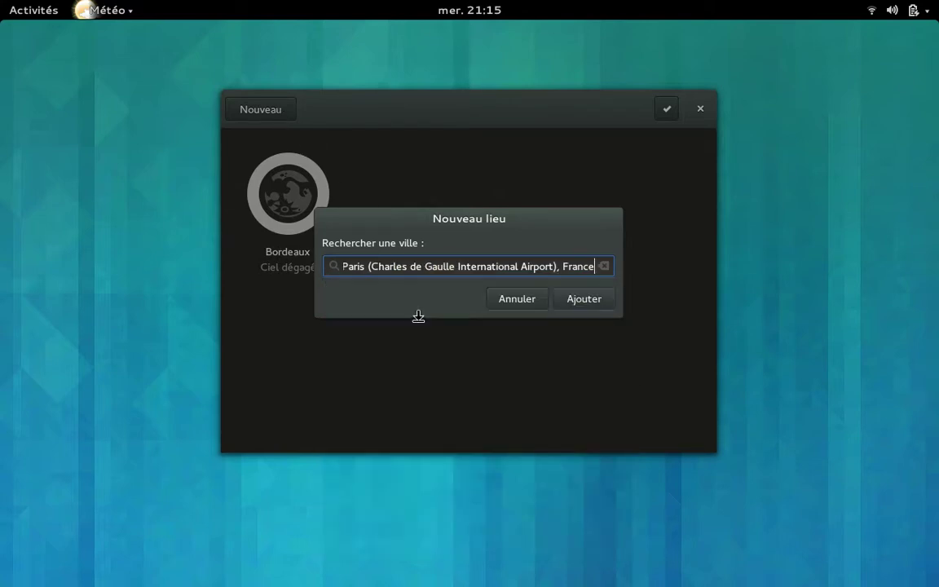
left_click(575, 302)
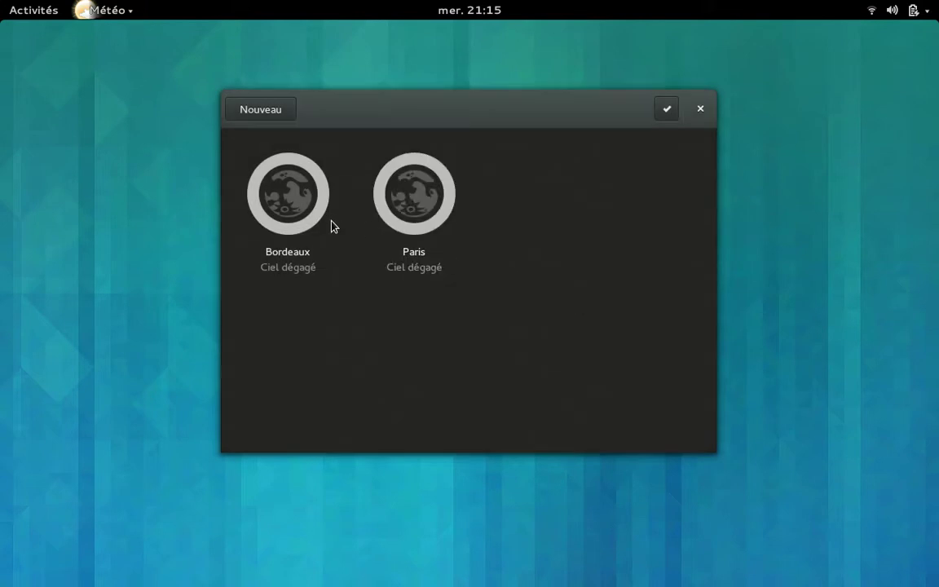
View the detailed weather forecast for Bordeaux and close the weather application
left_click(290, 215)
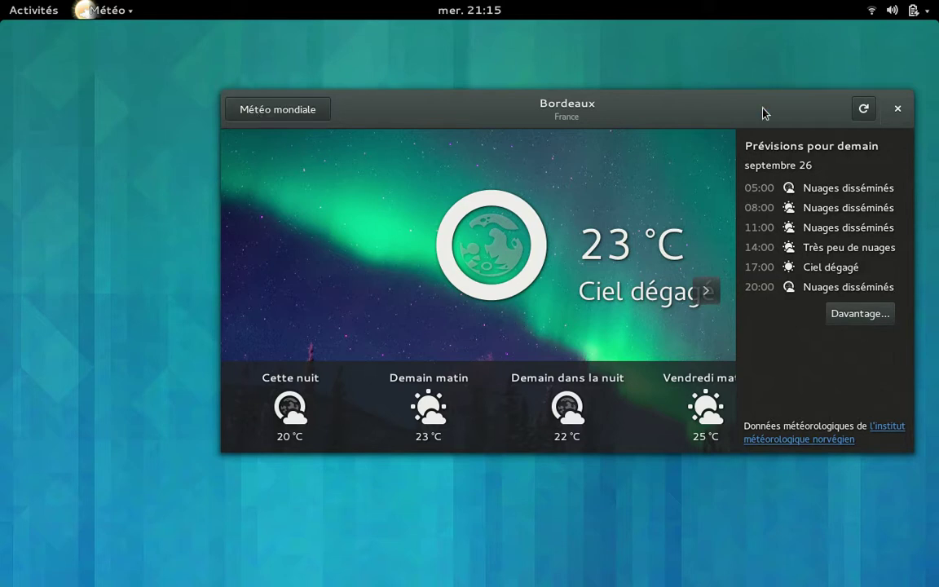
left_click(897, 108)
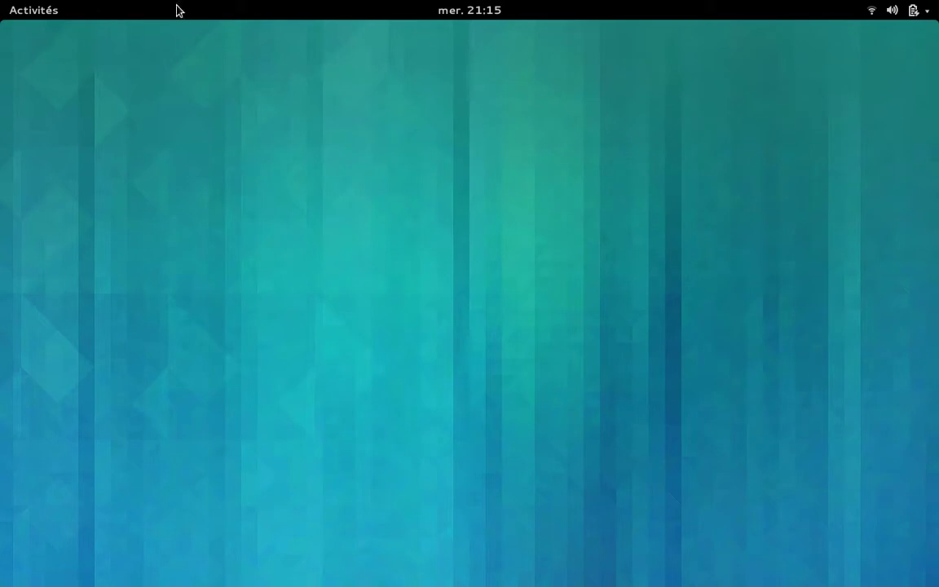
mouse_move(3, 4)
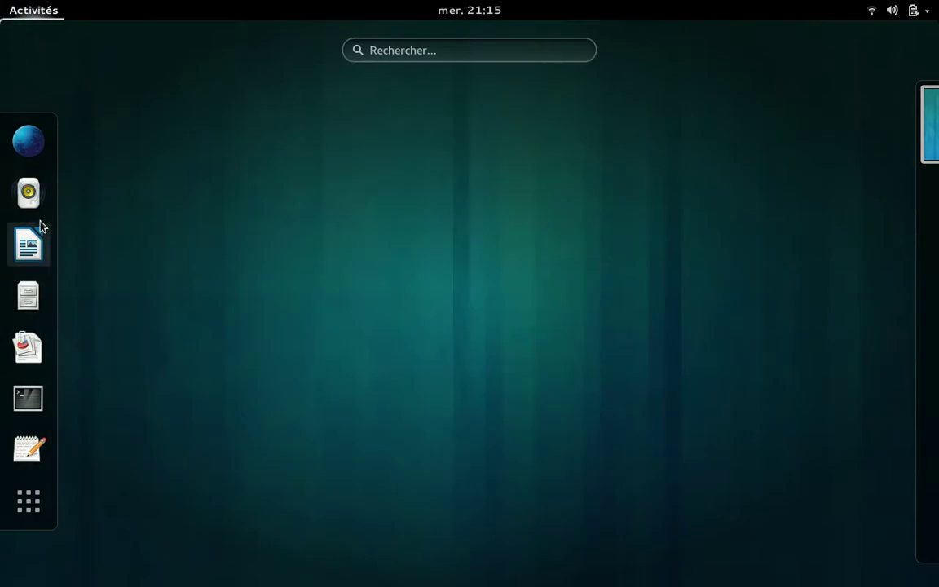
key("Escape")
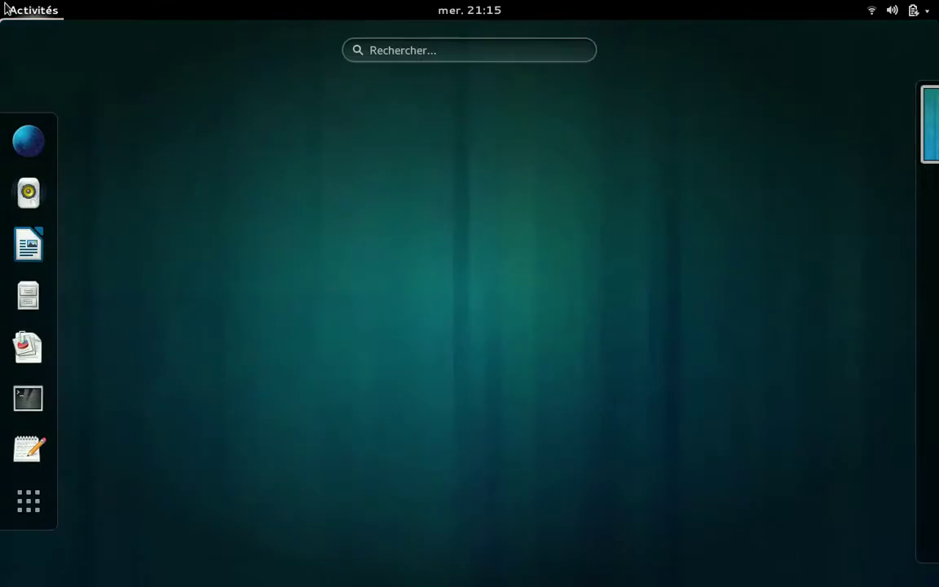
left_click(6, 8)
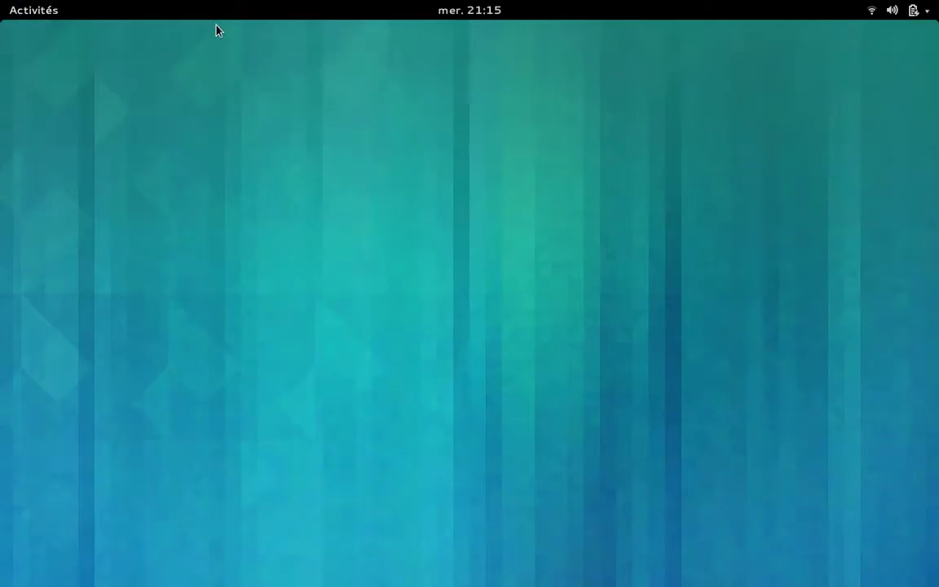
Search the activities overview for "tweak" and launch Tweak Tool
left_click(5, 5)
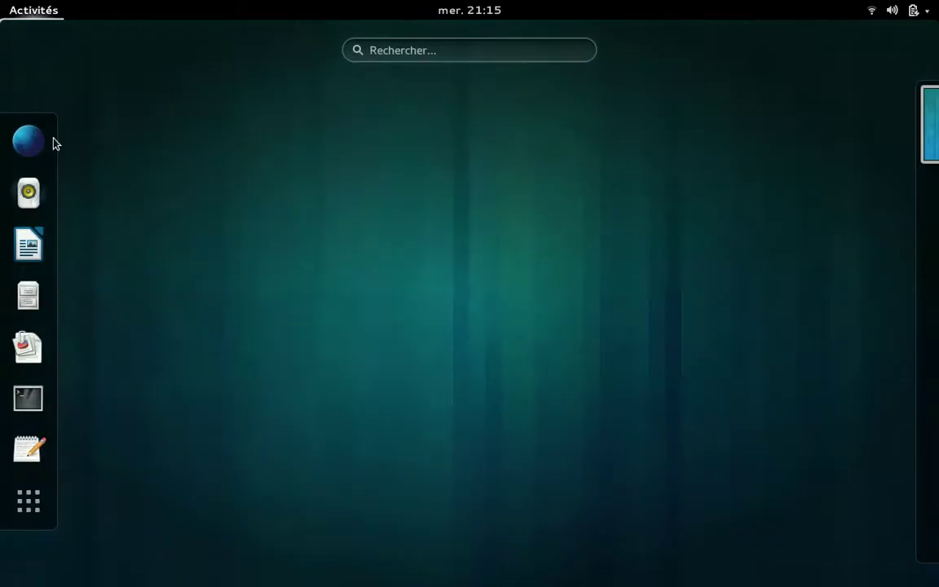
left_click(379, 53)
type("tweak")
key("Return")
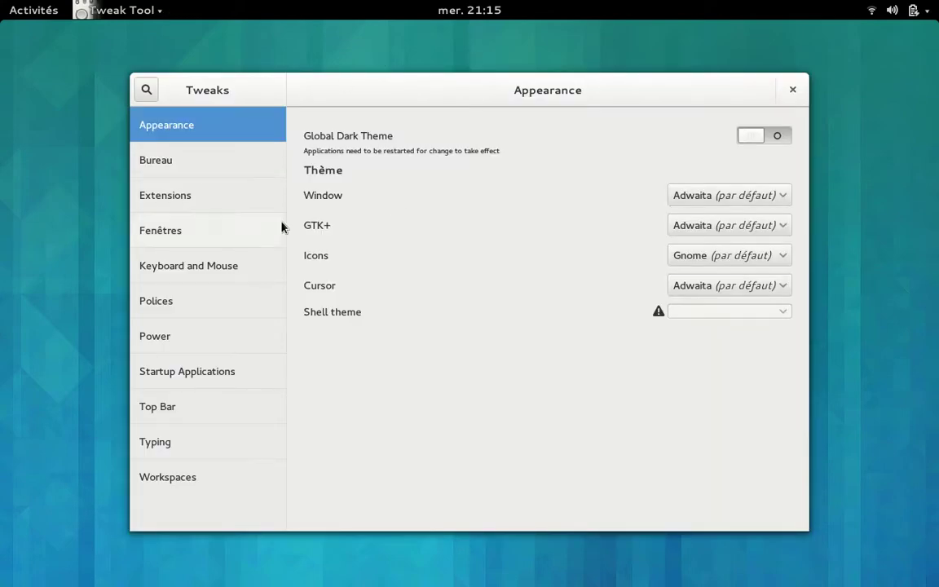
Look through the Bureau and Extensions tweaks and enable the Minimize titlebar button in the Fenêtres settings
left_click(216, 176)
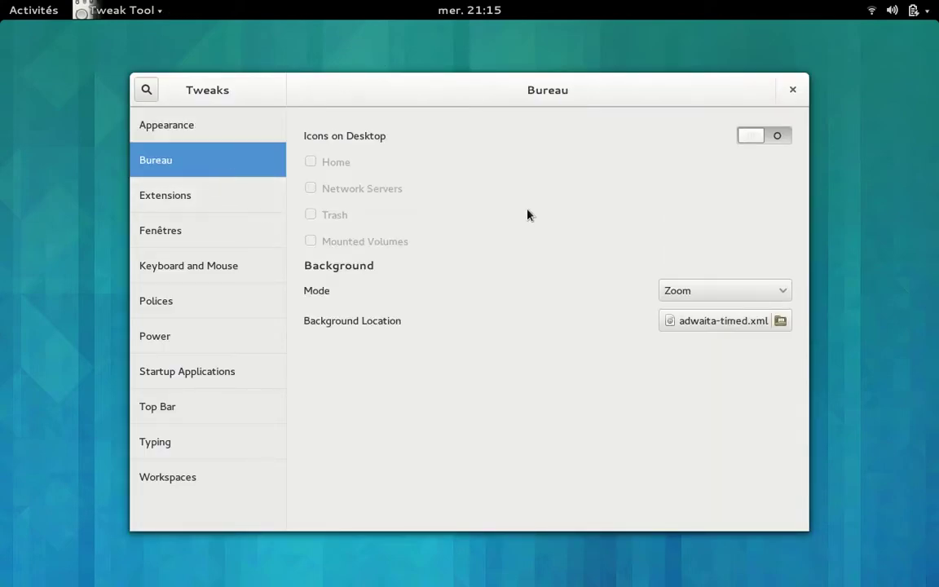
left_click(195, 194)
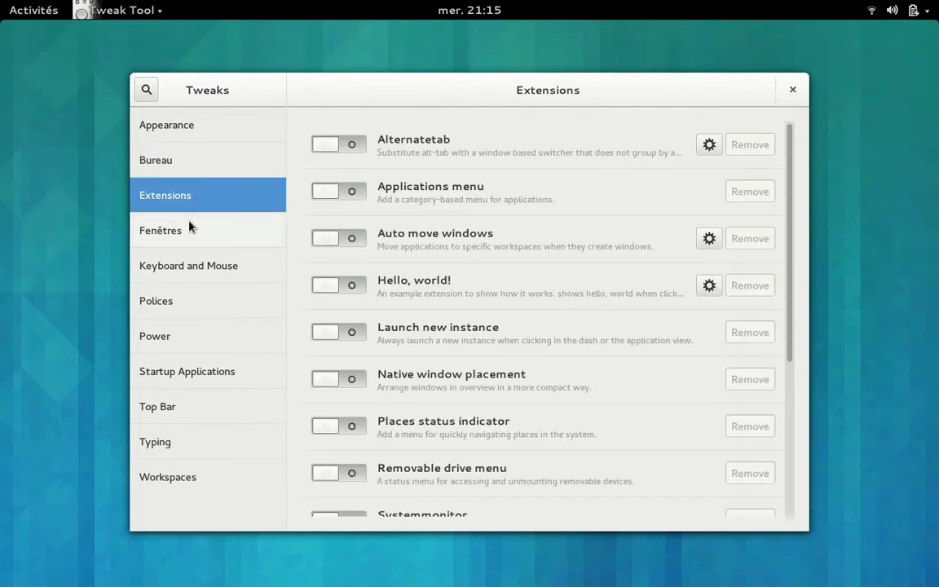
left_click(189, 227)
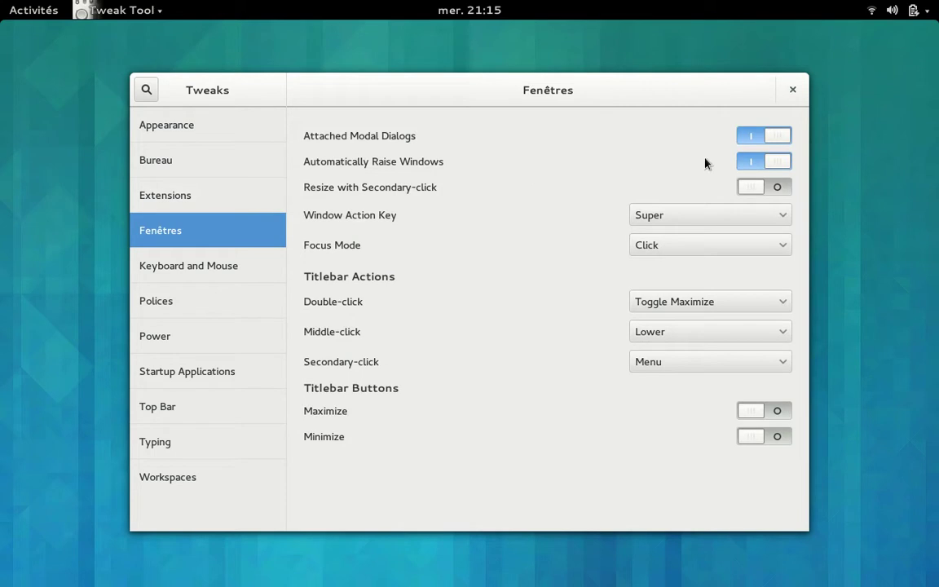
left_click(748, 443)
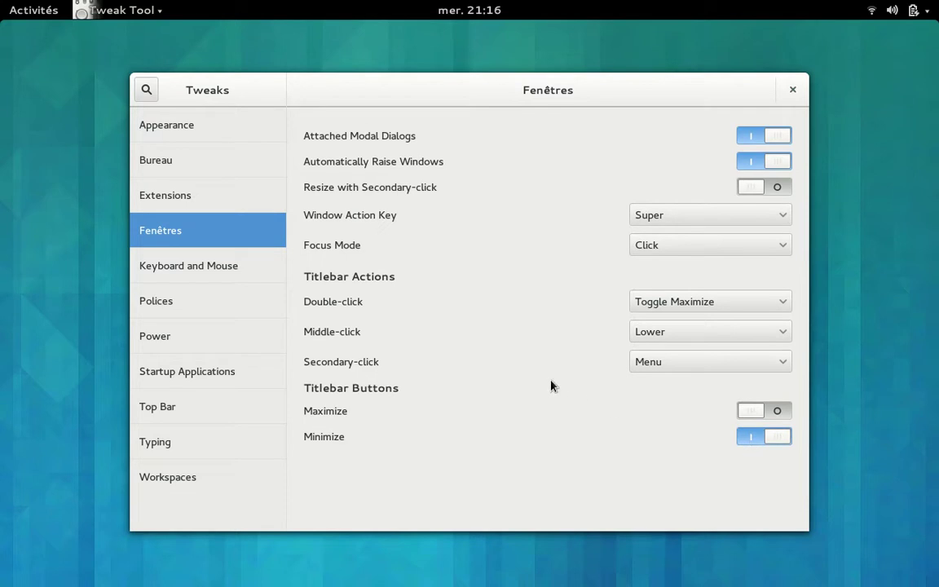
Look through the keyboard and mouse, font, power and startup tweaks, and enable showing the date in the top bar clock
left_click(206, 259)
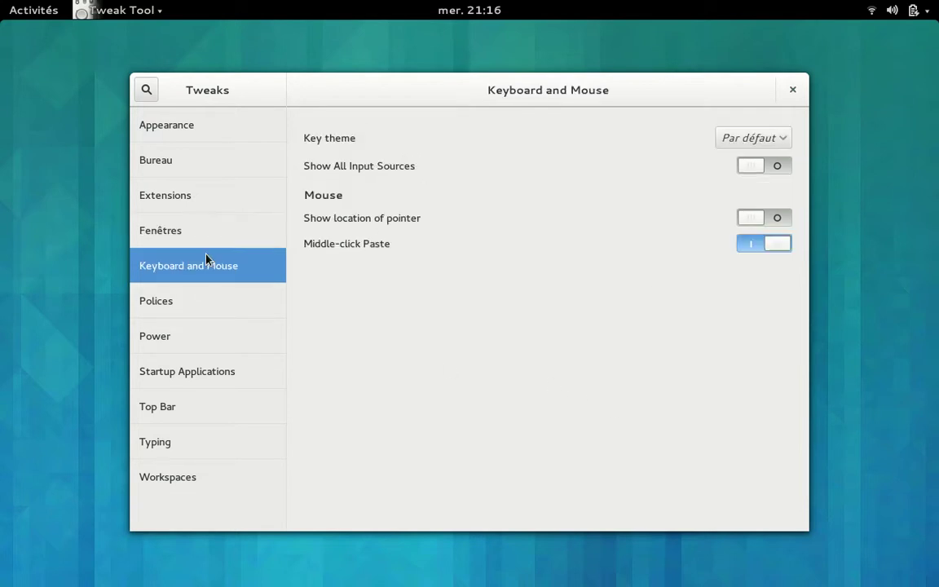
left_click(182, 302)
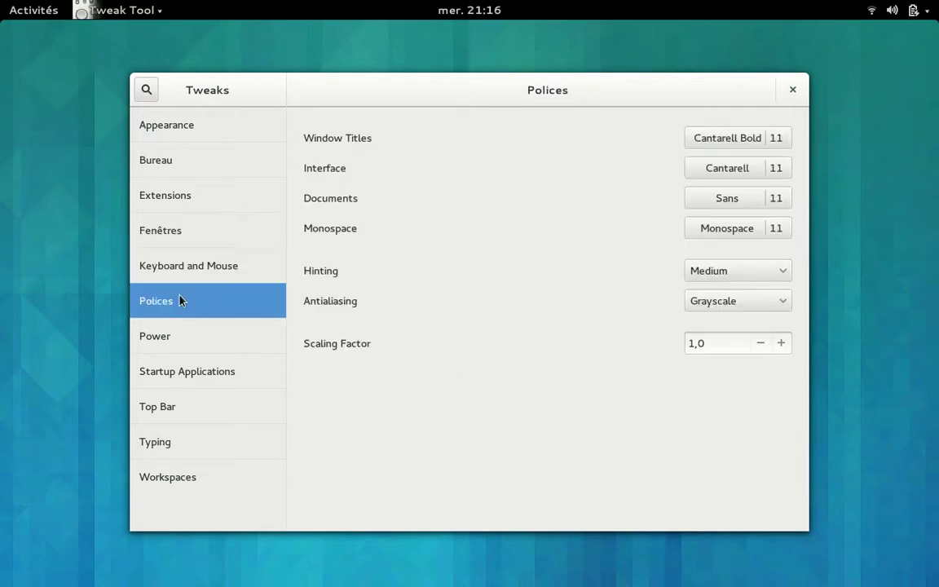
left_click(169, 328)
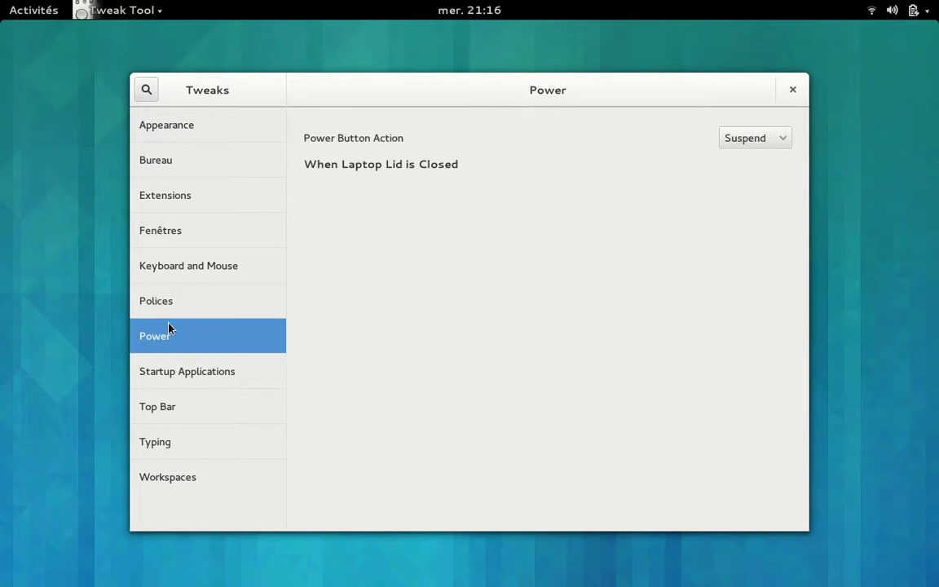
left_click(164, 367)
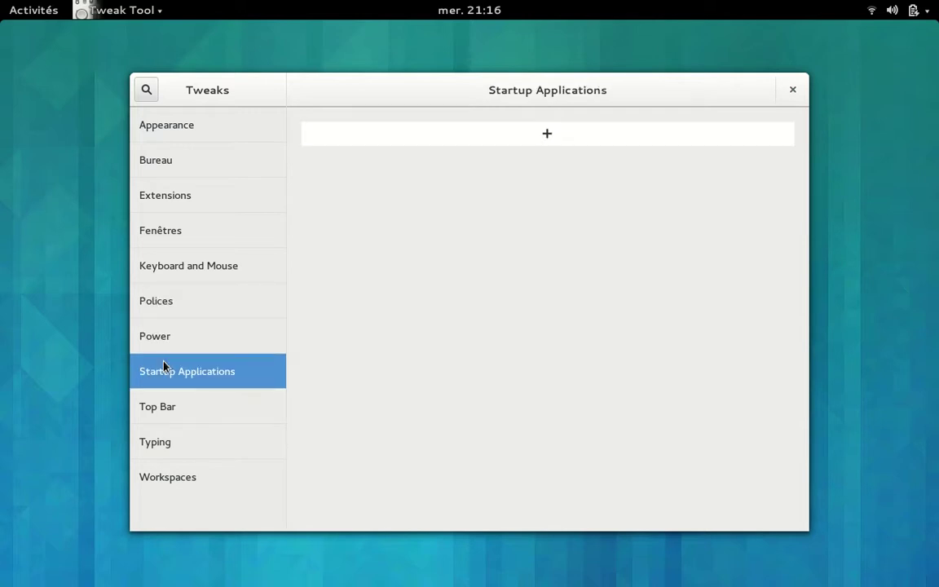
left_click(162, 420)
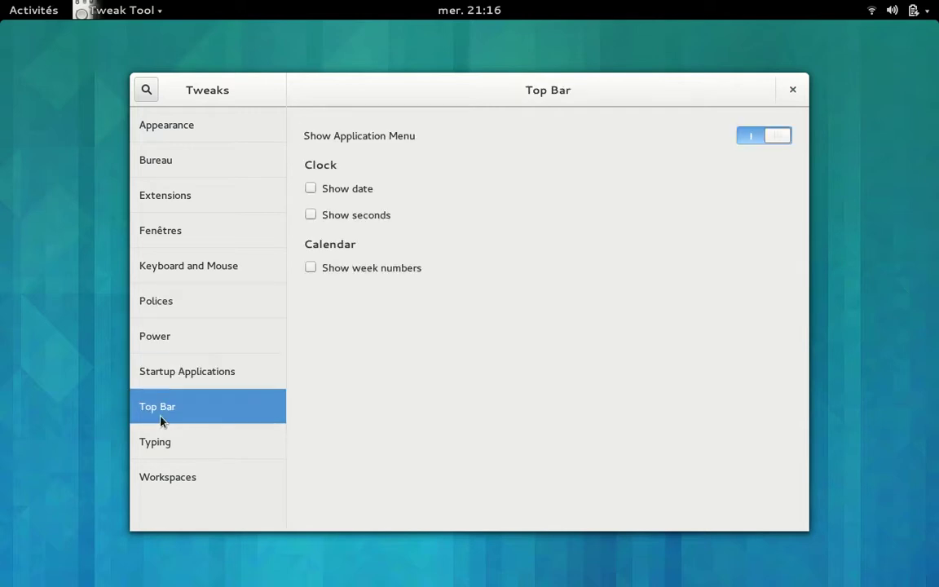
left_click(309, 197)
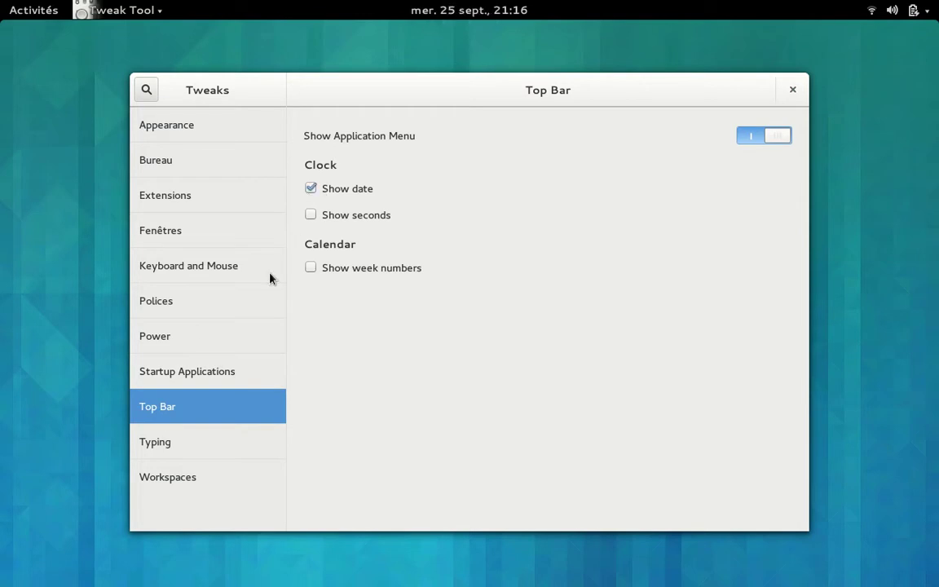
View the Typing and Workspaces tweaks and close Tweak Tool
left_click(194, 443)
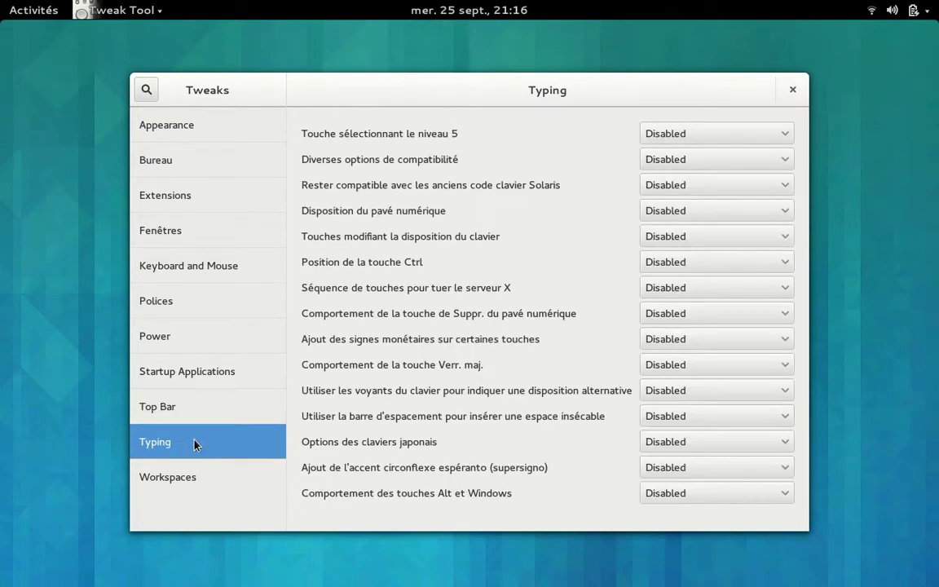
left_click(172, 480)
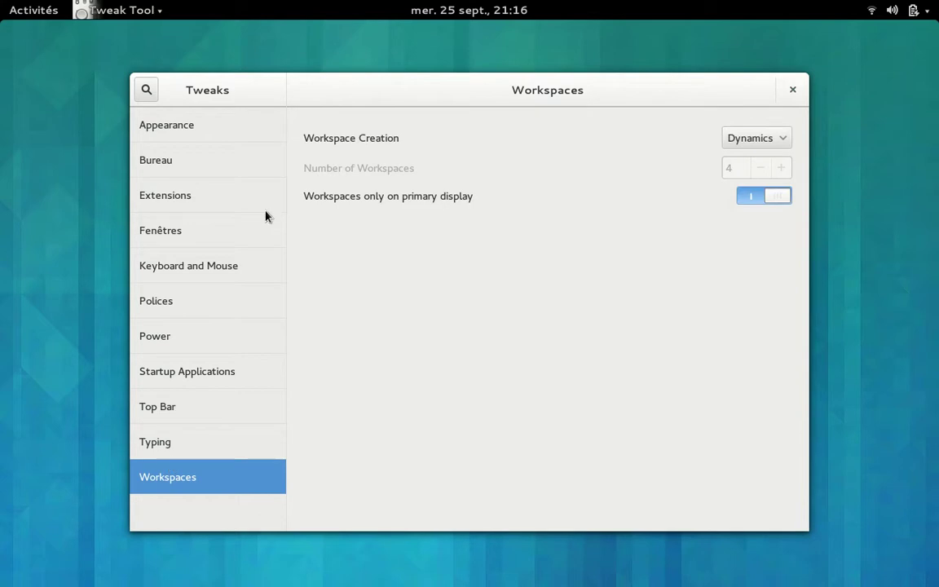
left_click(792, 90)
Open the Documents application from the activities overview, view its document collection and close it
key("super")
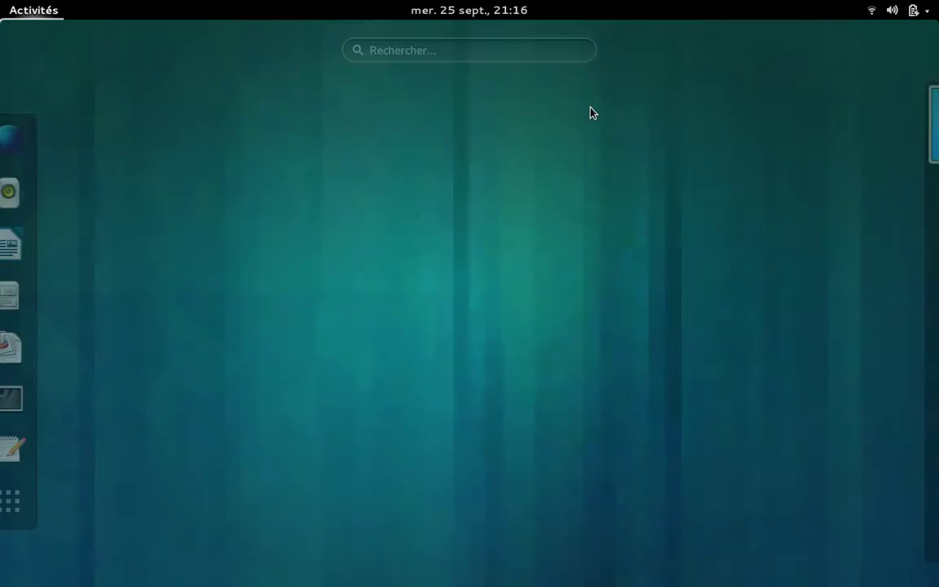
left_click(40, 326)
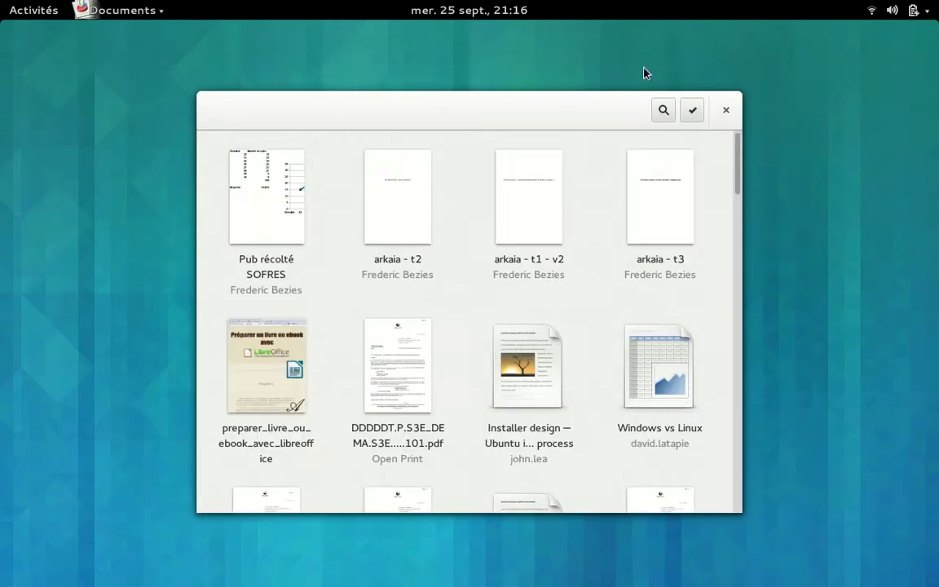
left_click(725, 109)
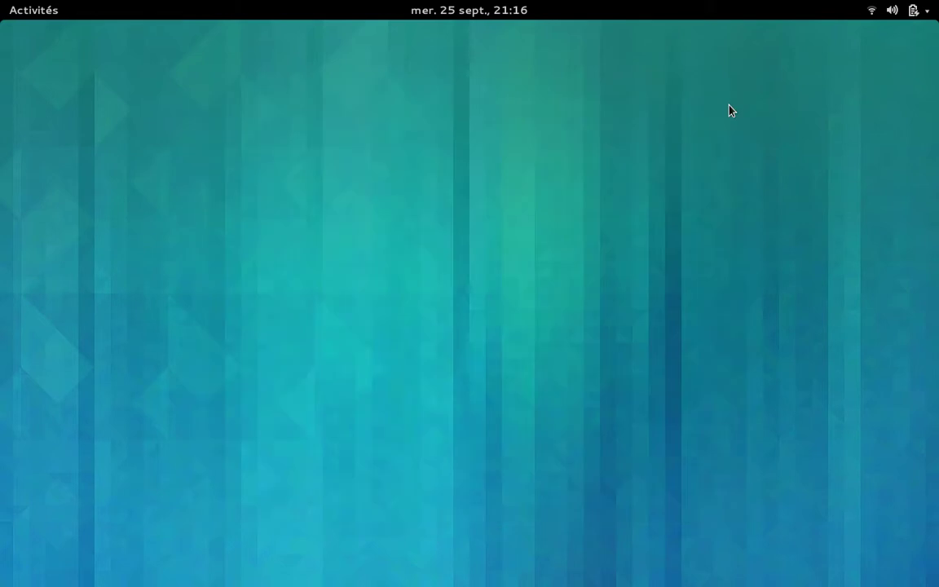
Search the activities overview for "web" and launch the Web browser
key("super")
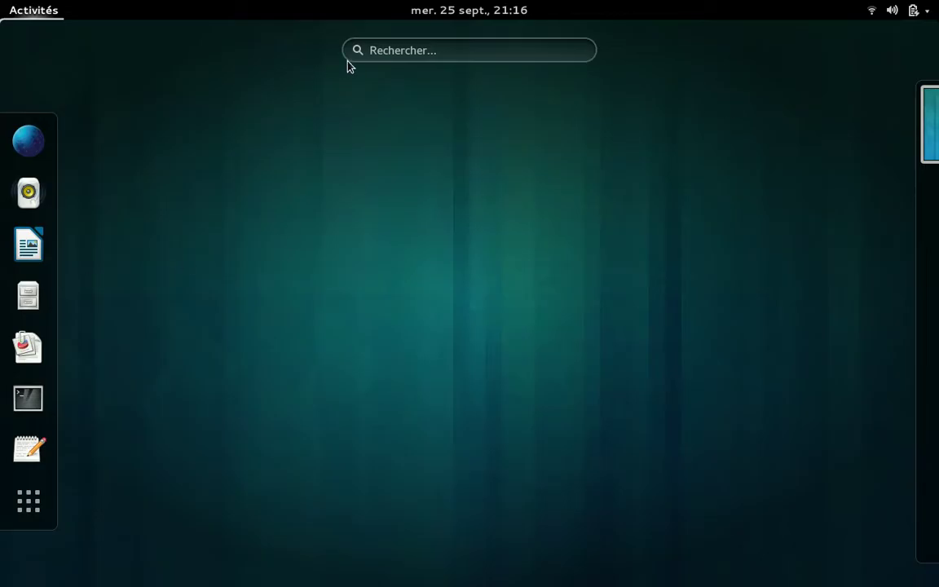
left_click(387, 51)
type("we")
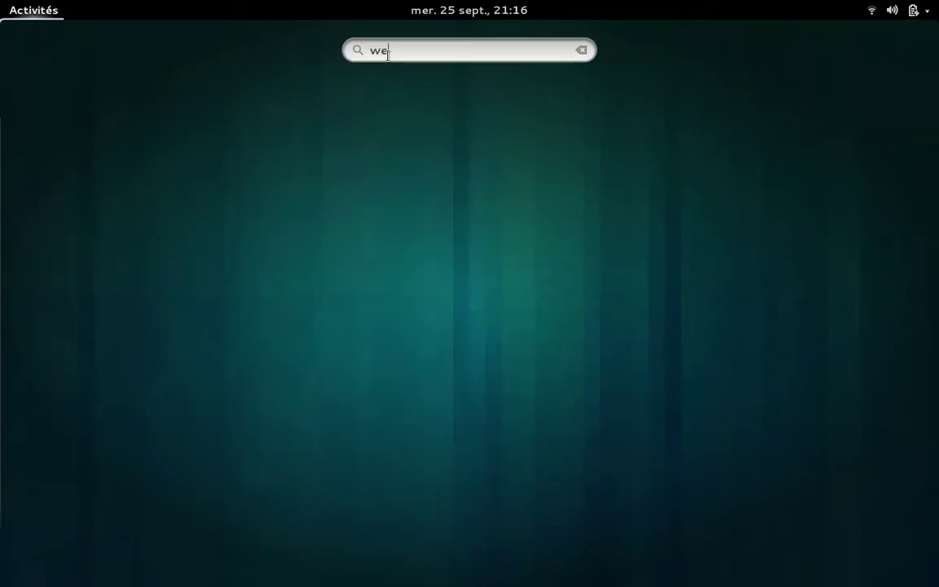
type("b")
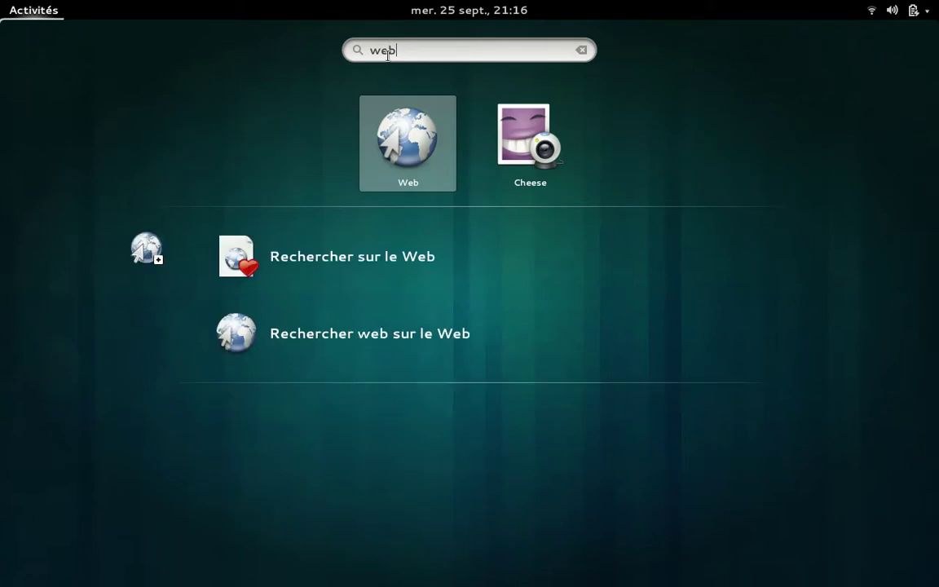
key("Return")
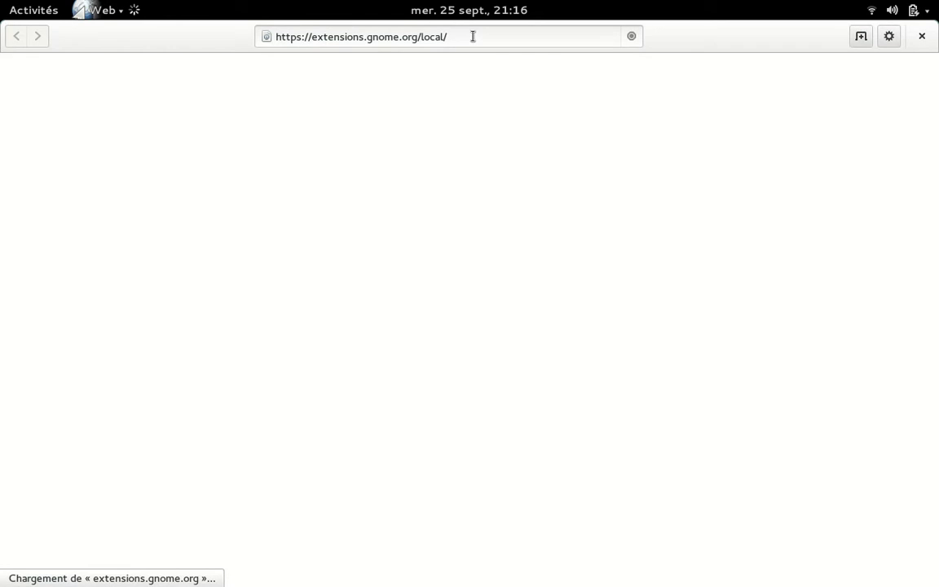
Load html5test.com in the browser and mark the detected browser identification as correct
left_click(473, 36)
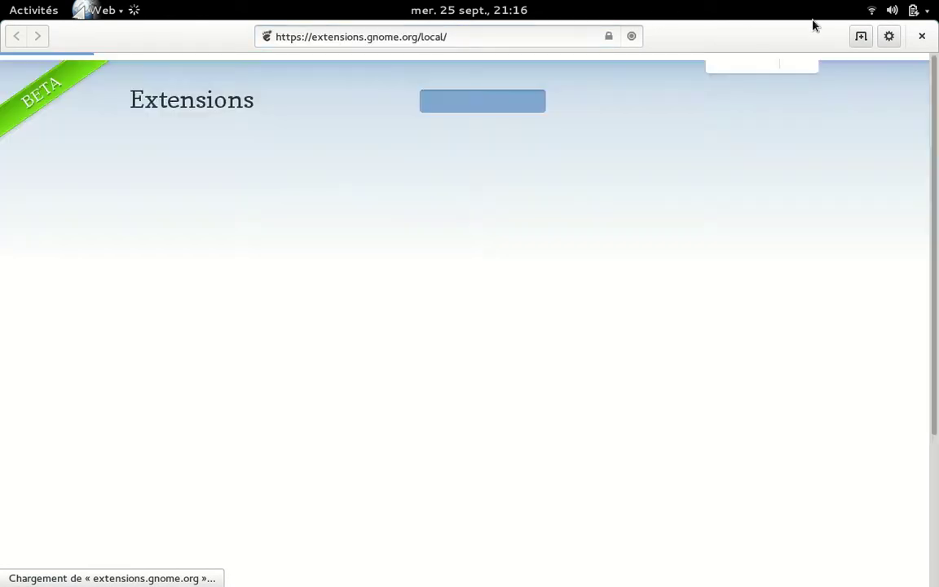
left_click(532, 36)
type("http://html5")
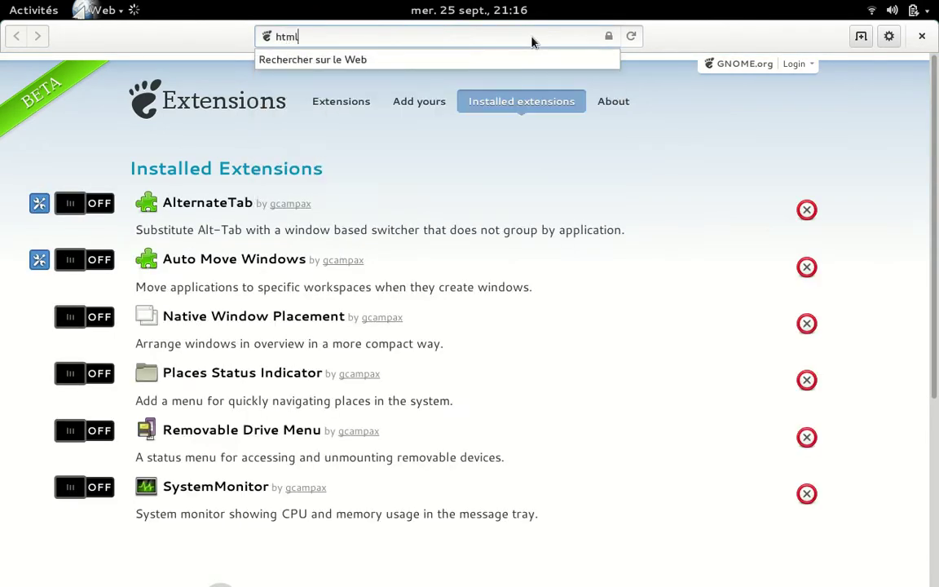
type("test.com")
key("Return")
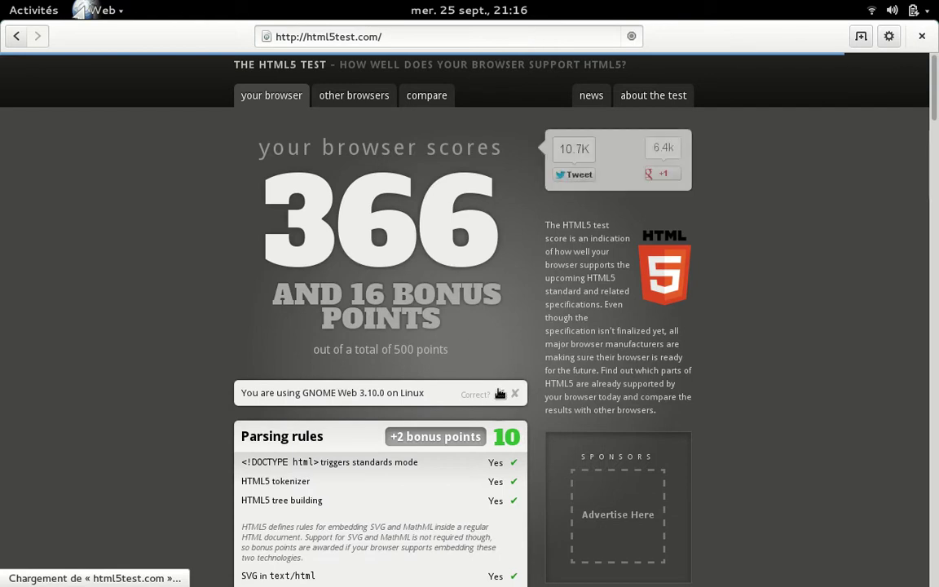
left_click(500, 393)
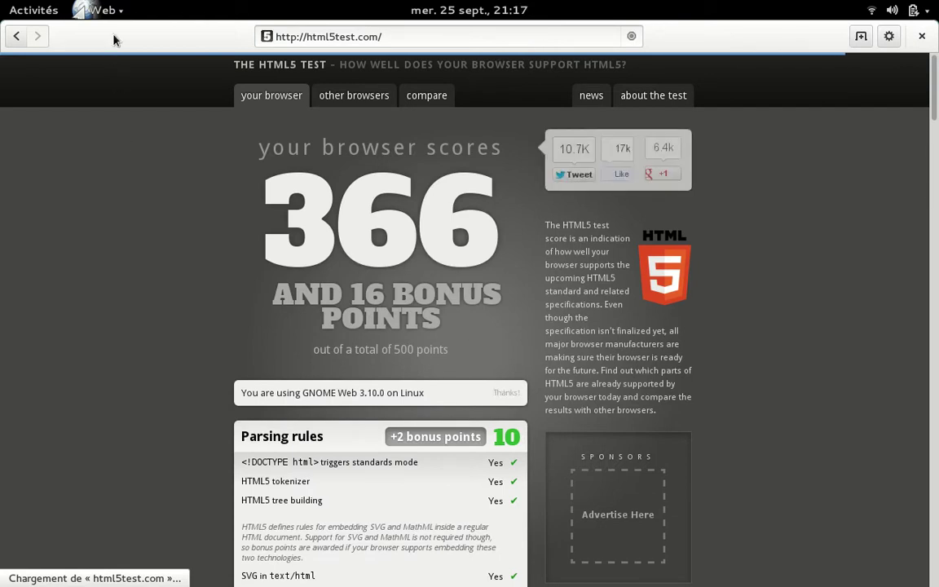
View the version information in the À propos de Web dialog, dismiss it and close the browser
left_click(99, 10)
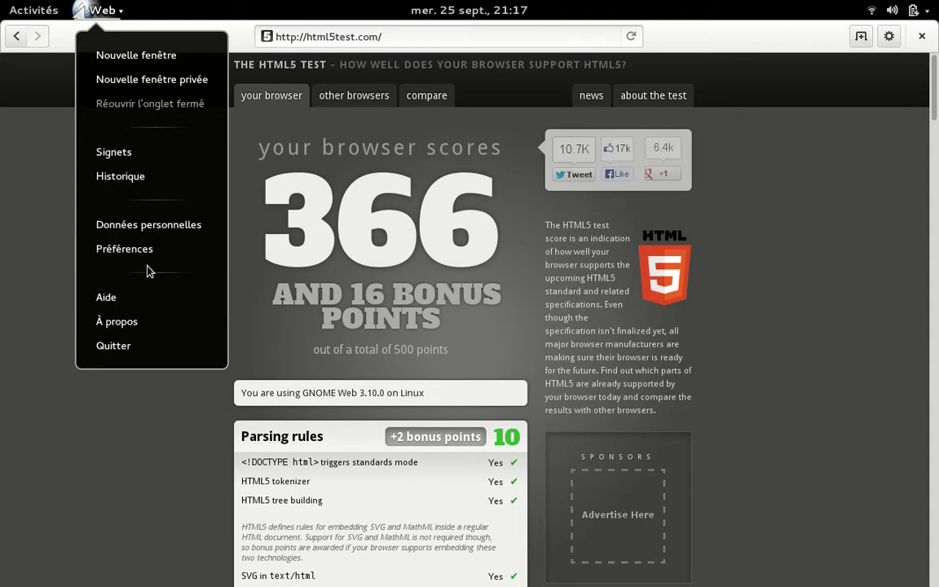
left_click(130, 328)
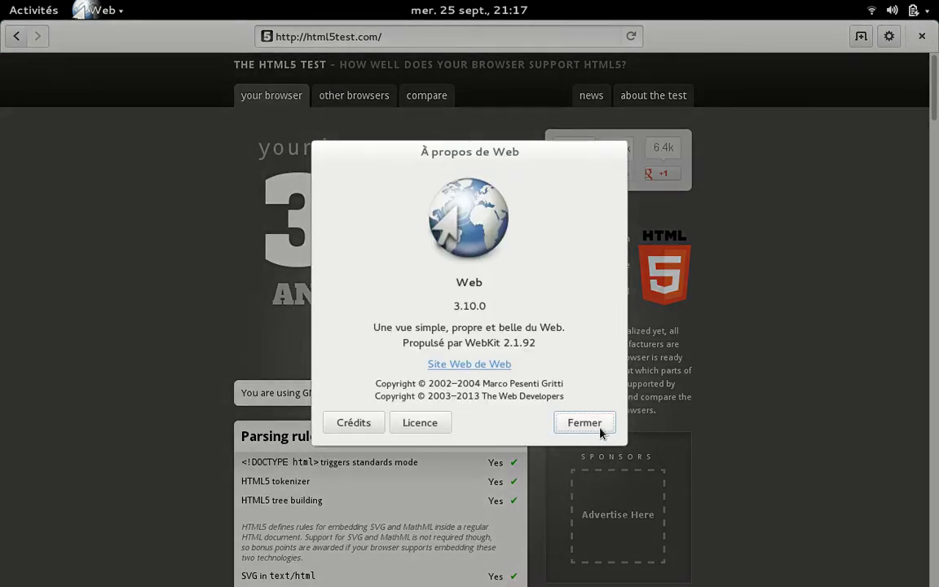
left_click(600, 430)
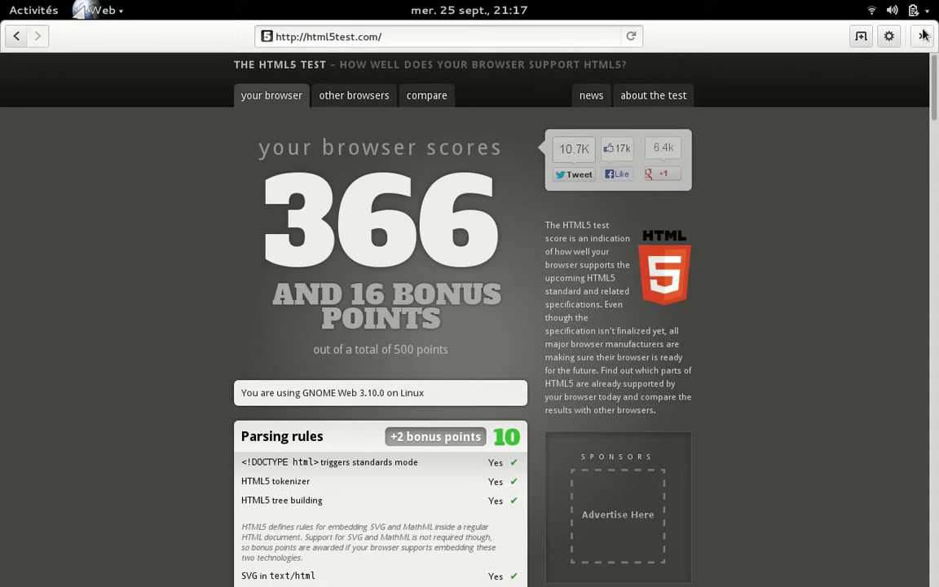
left_click(924, 35)
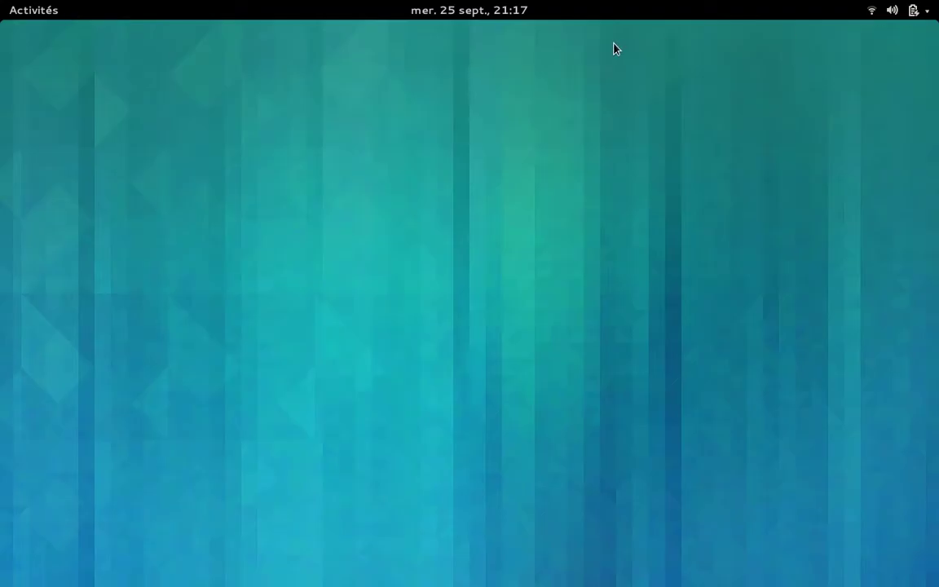
Show the message tray, open its notification settings, look through the application list and close the settings window
key("super+m")
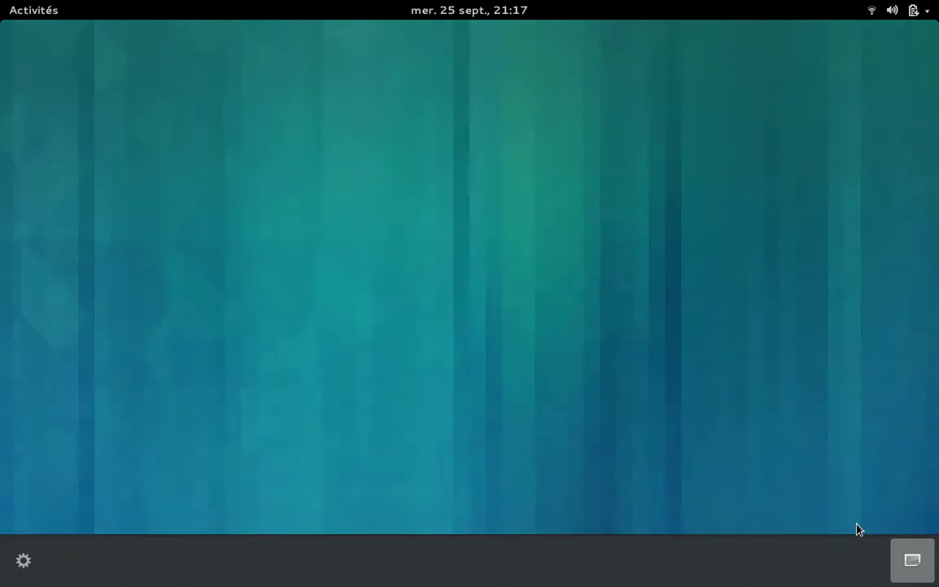
left_click(22, 562)
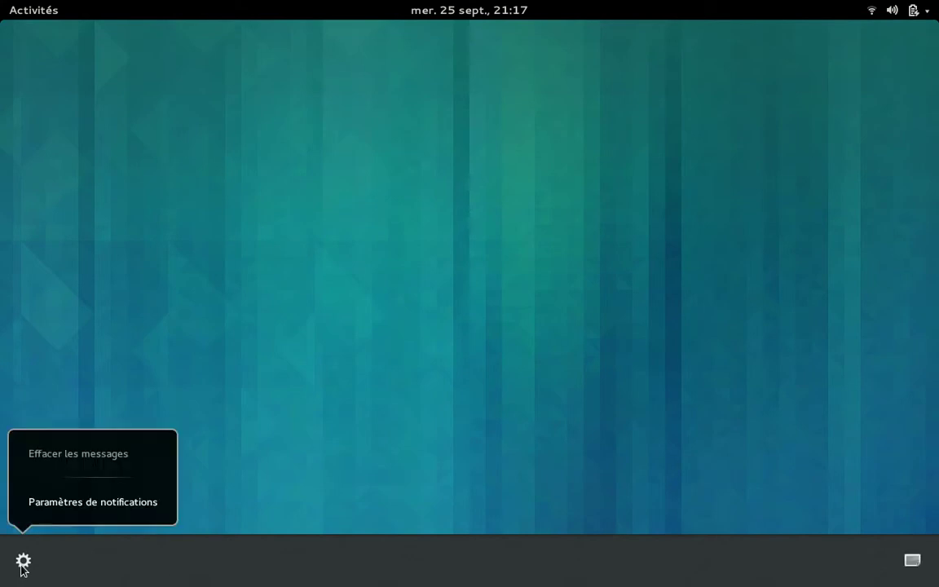
left_click(85, 497)
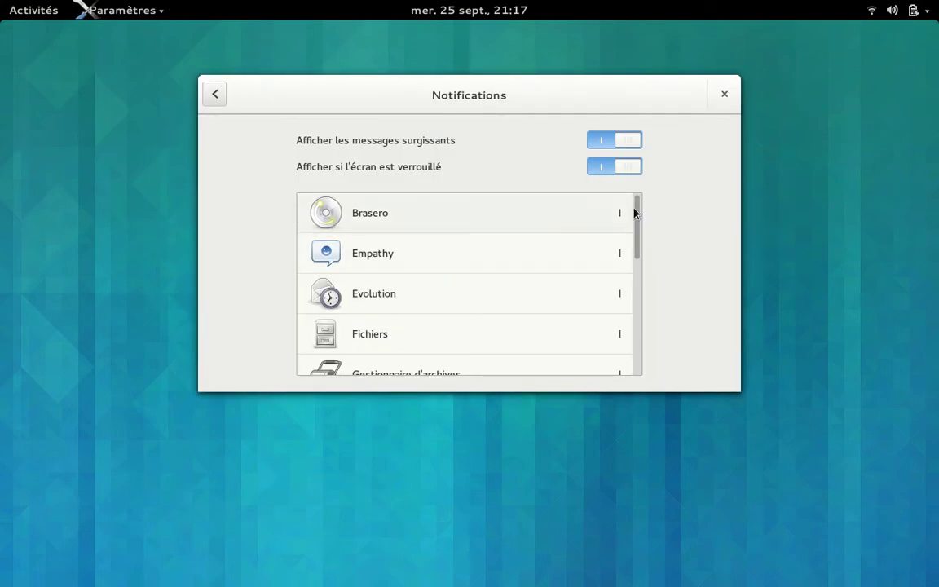
left_click_drag(638, 213, 649, 180)
left_click(726, 95)
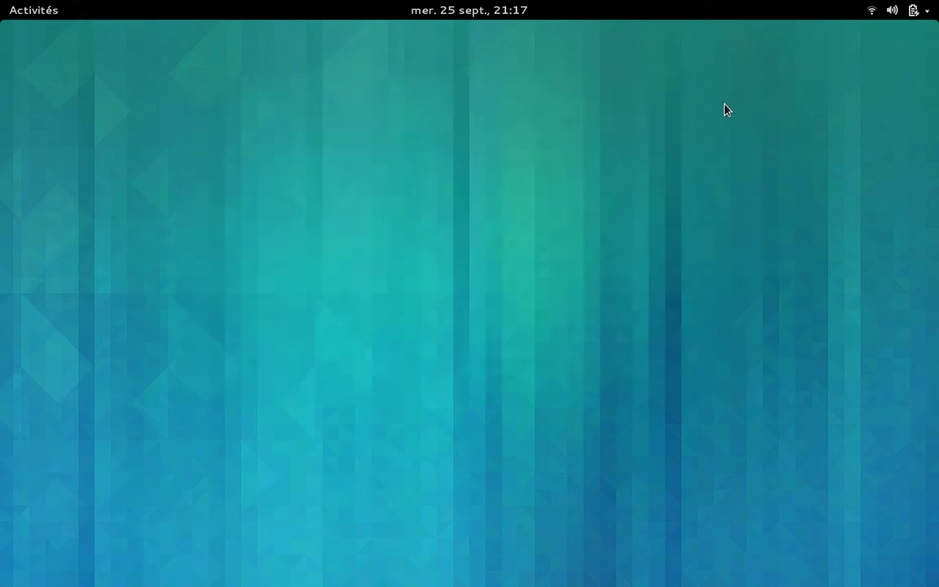